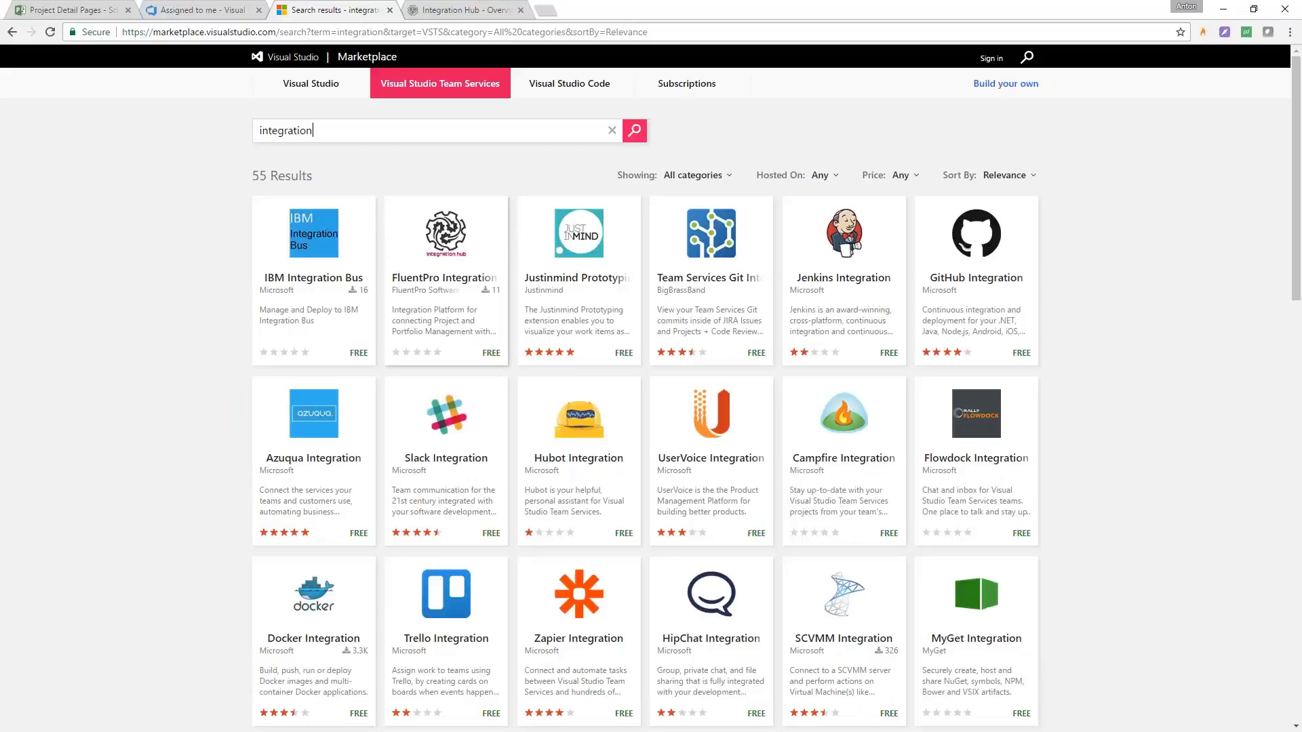
# - Open the FluentPro Integration Hub extension listing in the marketplace and review its description
pyautogui.click(431, 329)
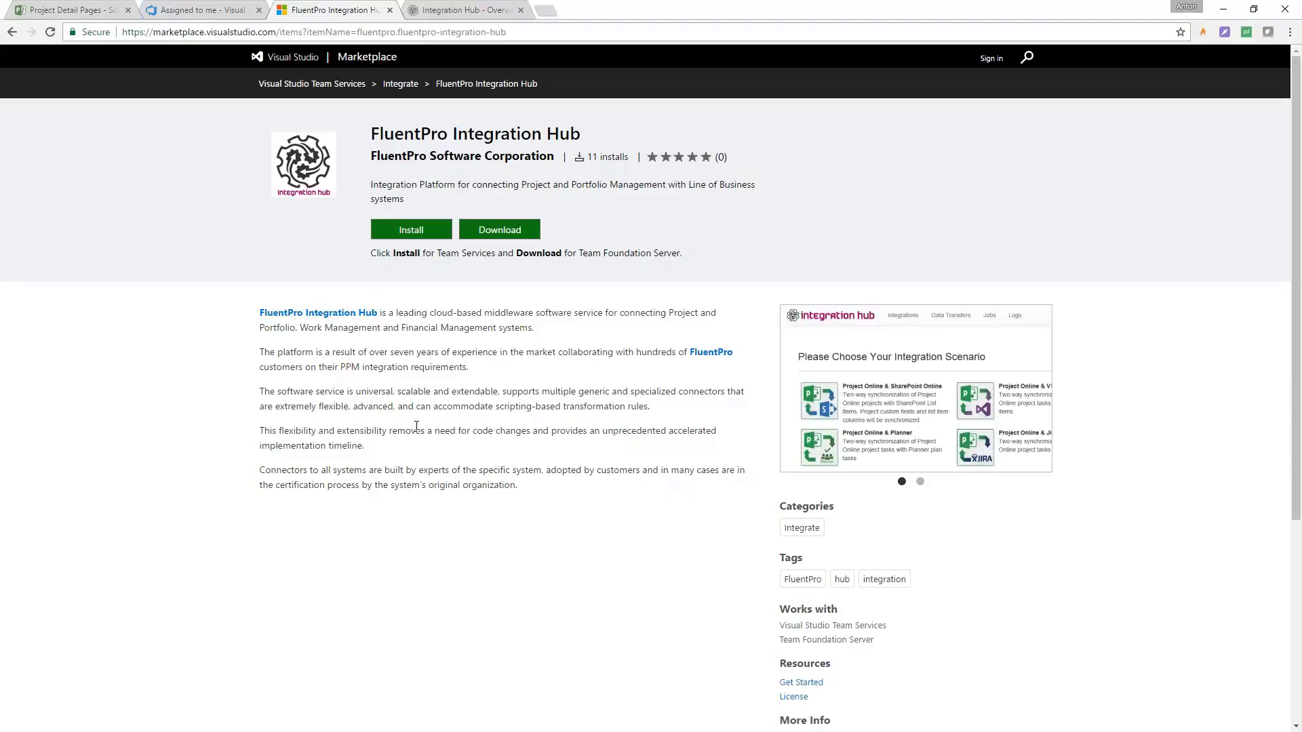
pyautogui.scroll(-3, 416, 465)
pyautogui.scroll(3, 416, 466)
# - Switch to the Visual Studio Team Services project and open the Integration Hub page in the account settings
pyautogui.click(203, 10)
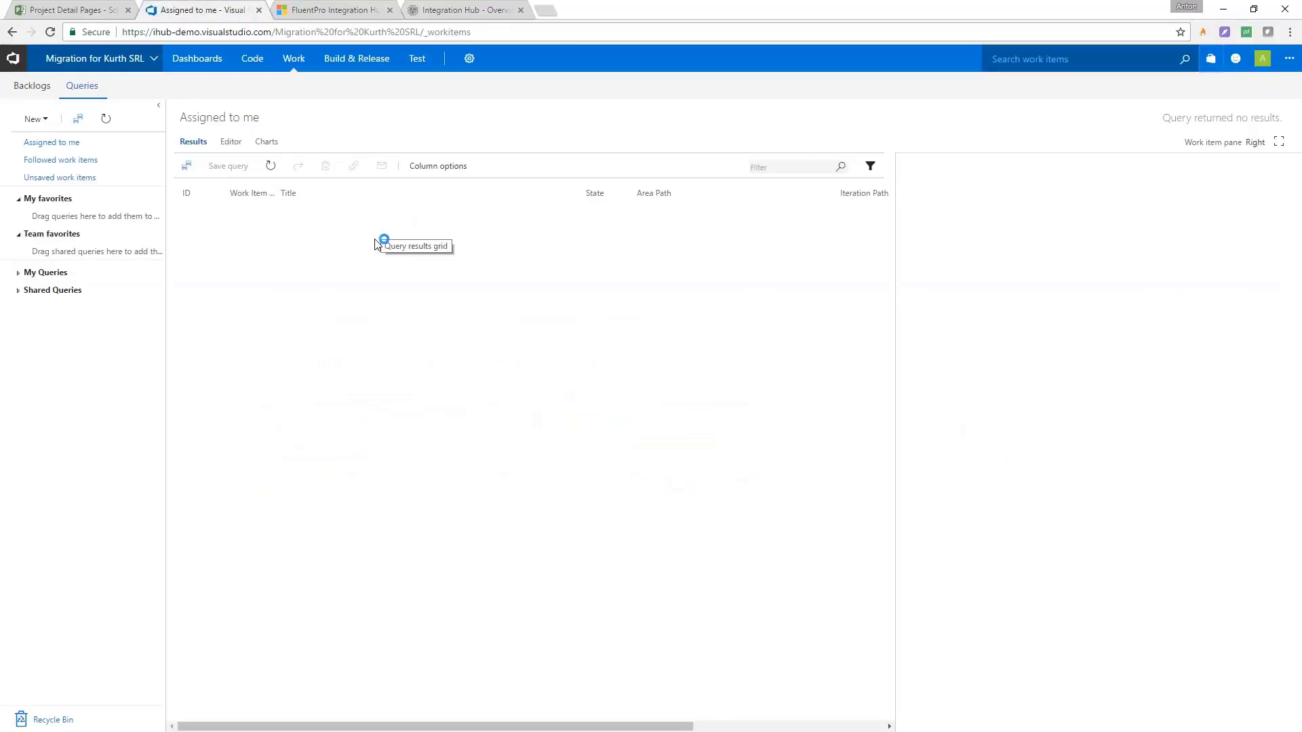
pyautogui.moveTo(477, 68)
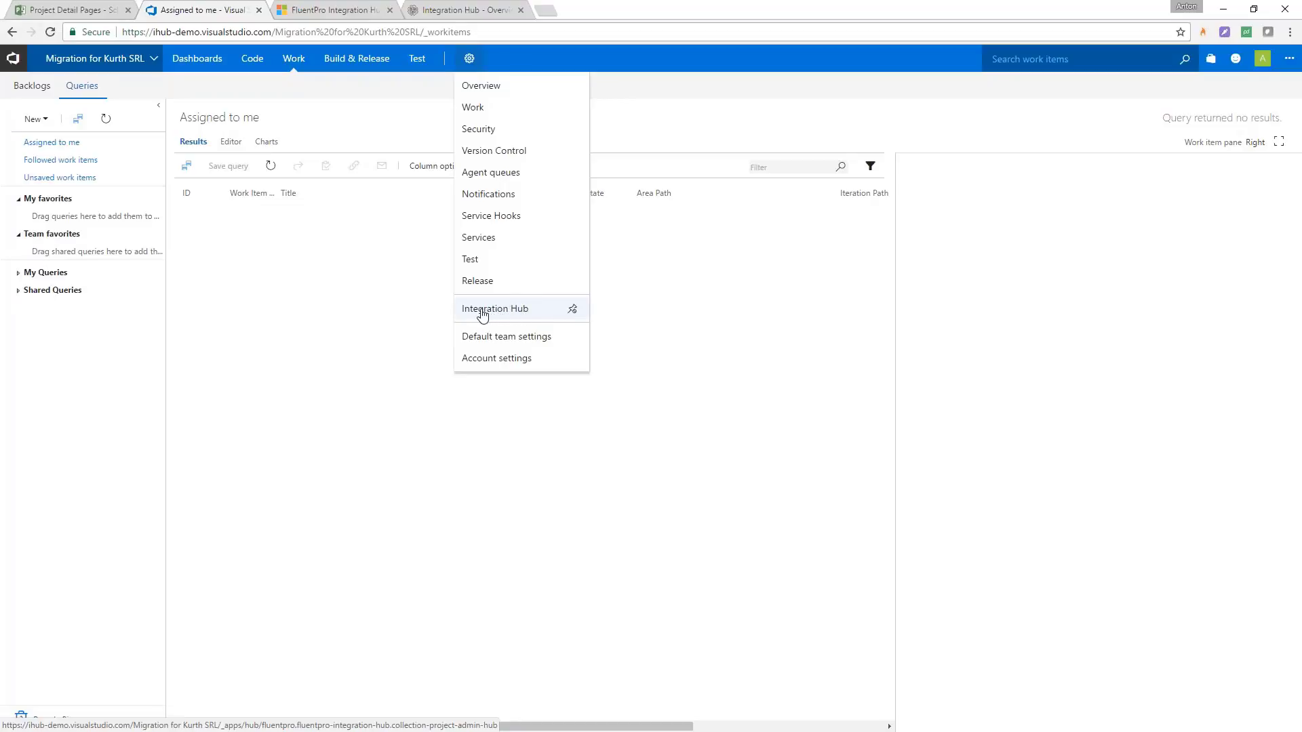
pyautogui.click(488, 365)
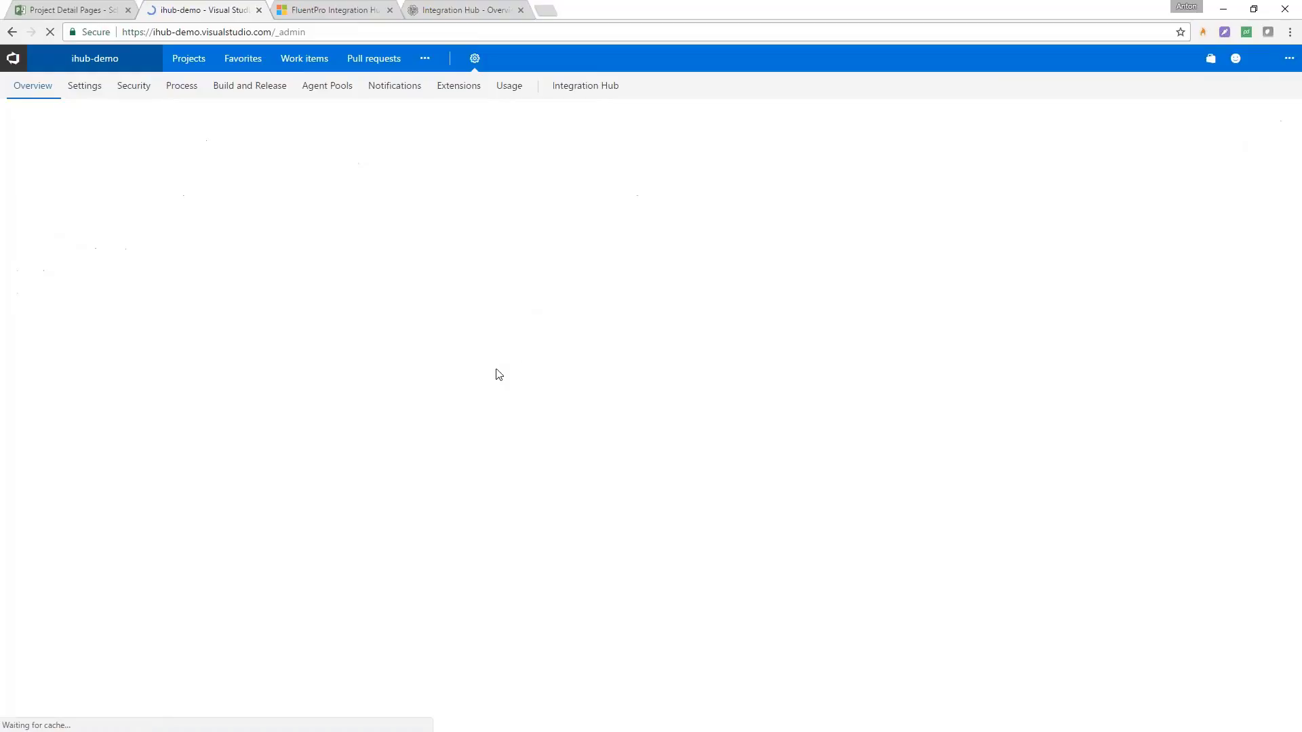
pyautogui.click(608, 89)
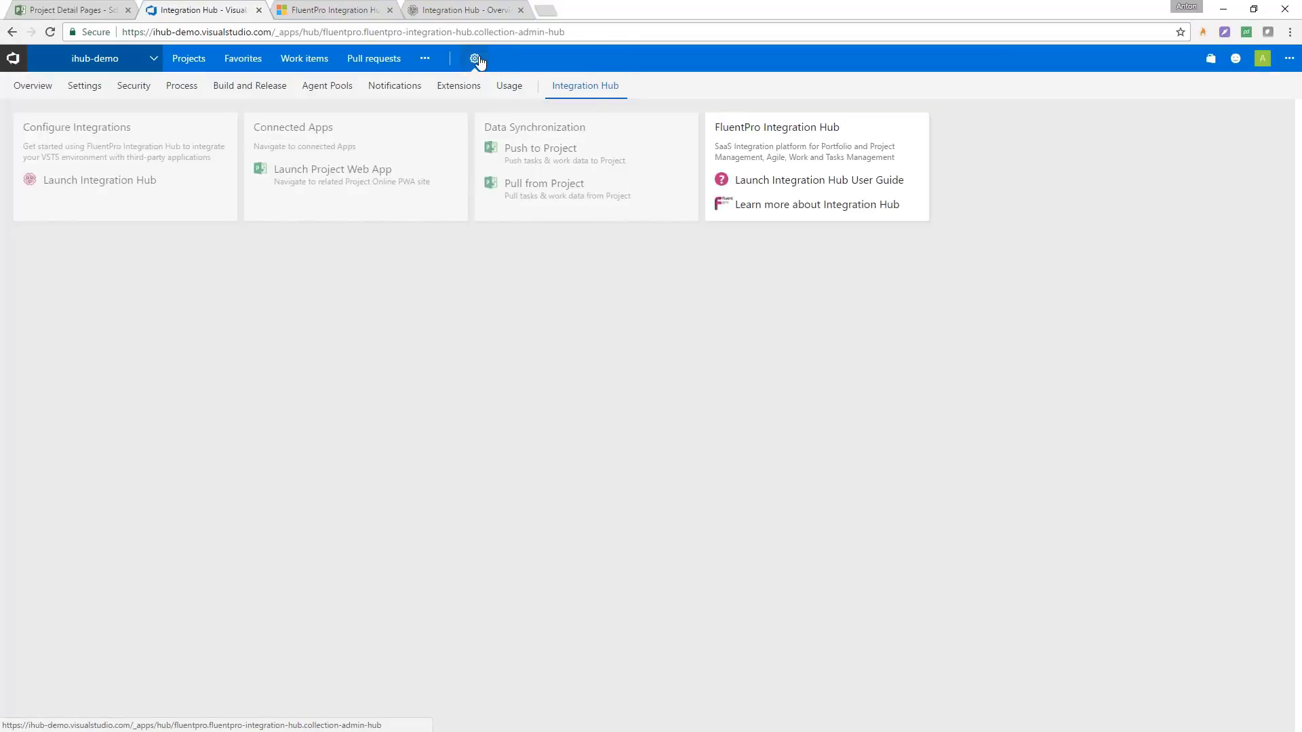
# - Launch Integration Hub to view its overview statistics, and return to the account's Integration Hub page
pyautogui.click(475, 58)
pyautogui.click(276, 381)
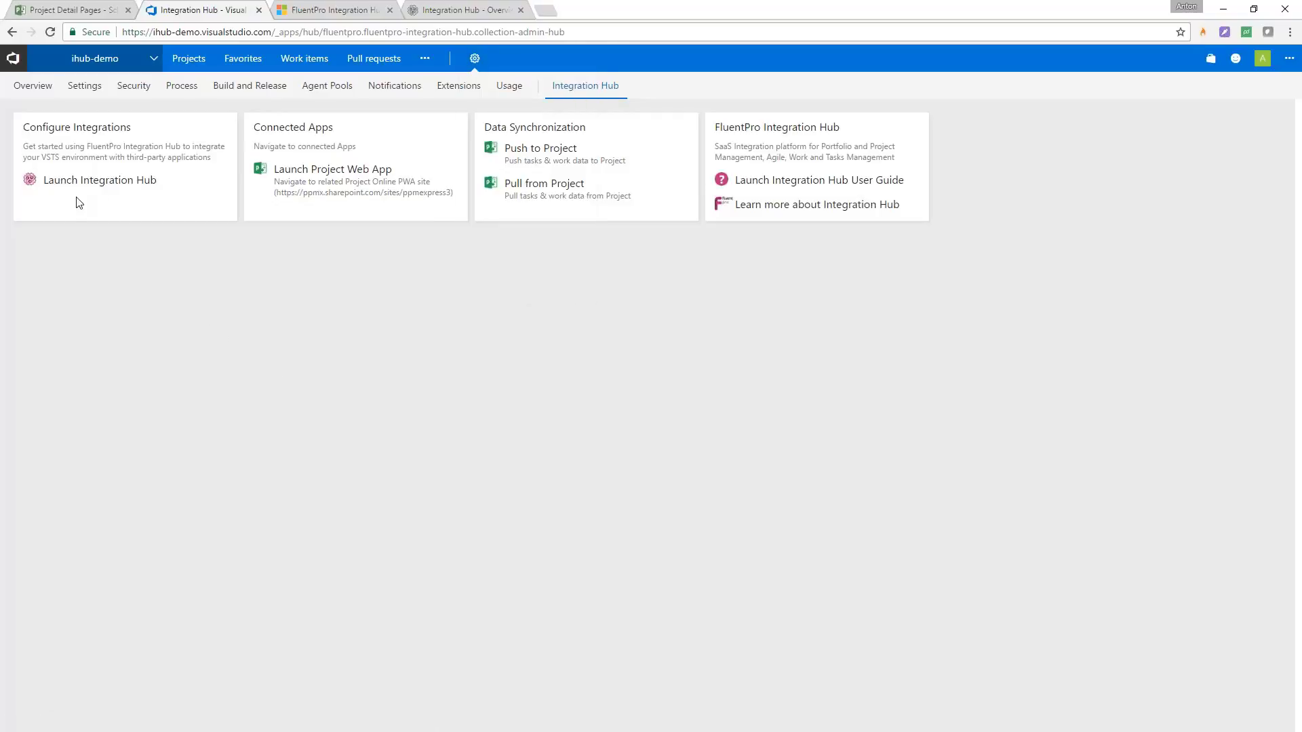
pyautogui.click(136, 180)
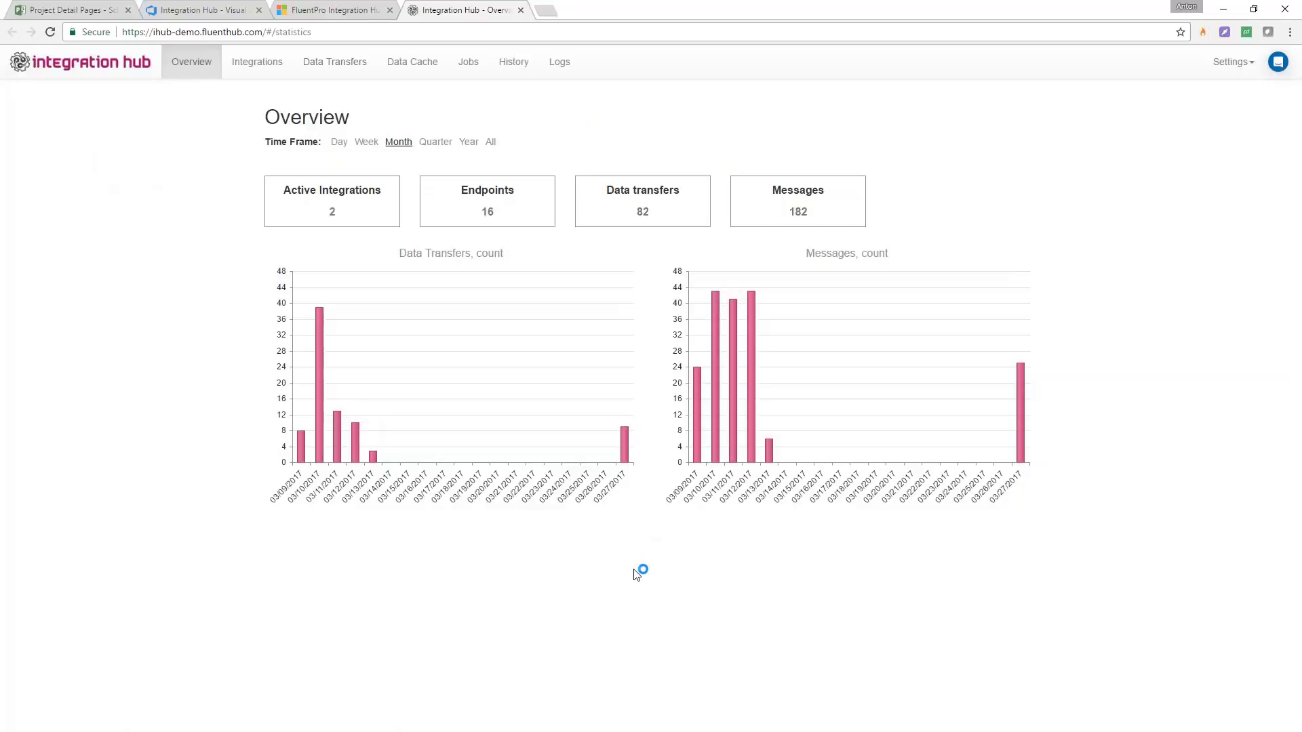
pyautogui.click(198, 10)
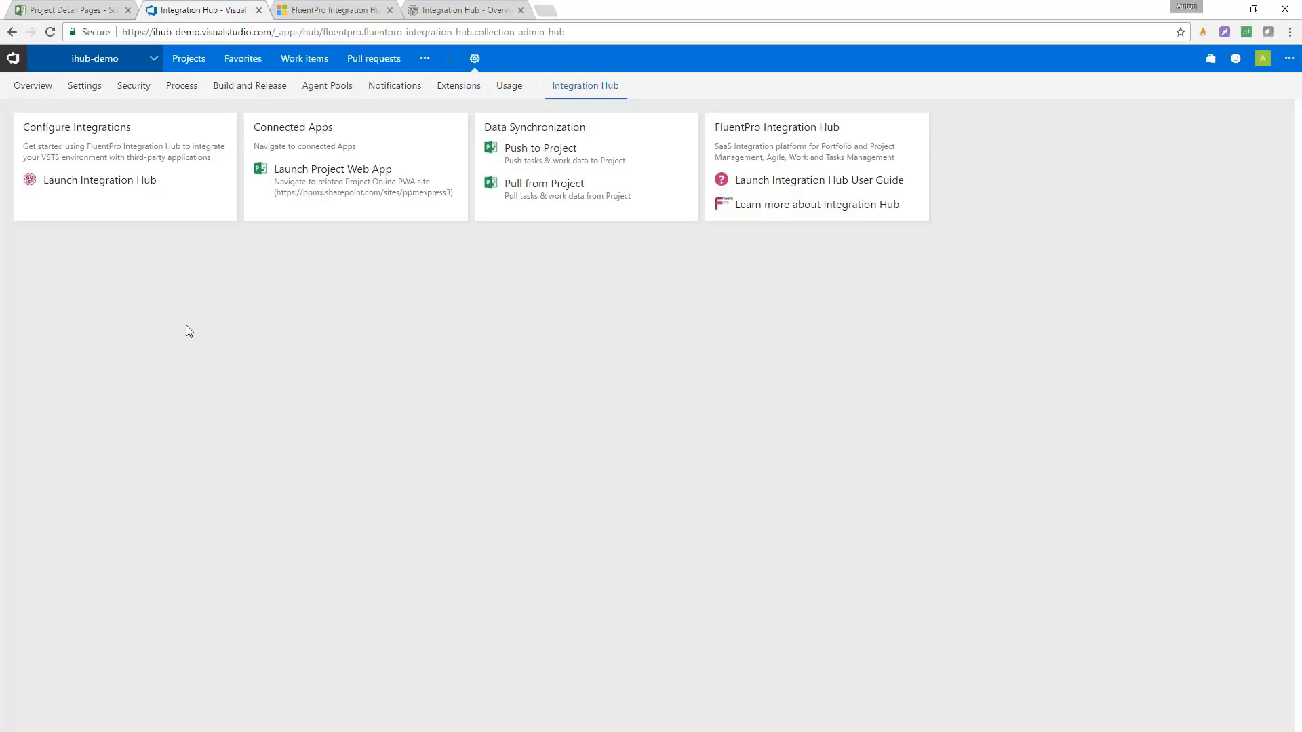
# - Open the FluentProAgile process in the account settings and show its work item types
pyautogui.click(180, 86)
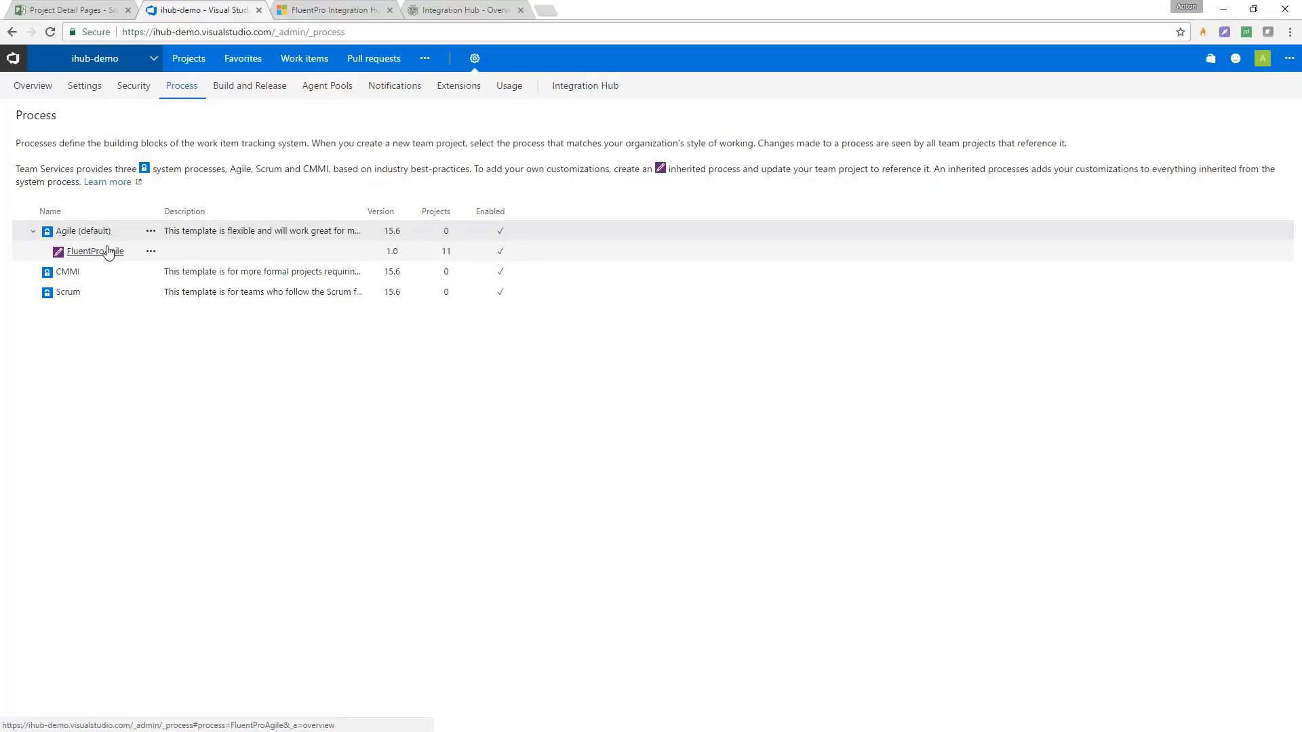
pyautogui.click(95, 254)
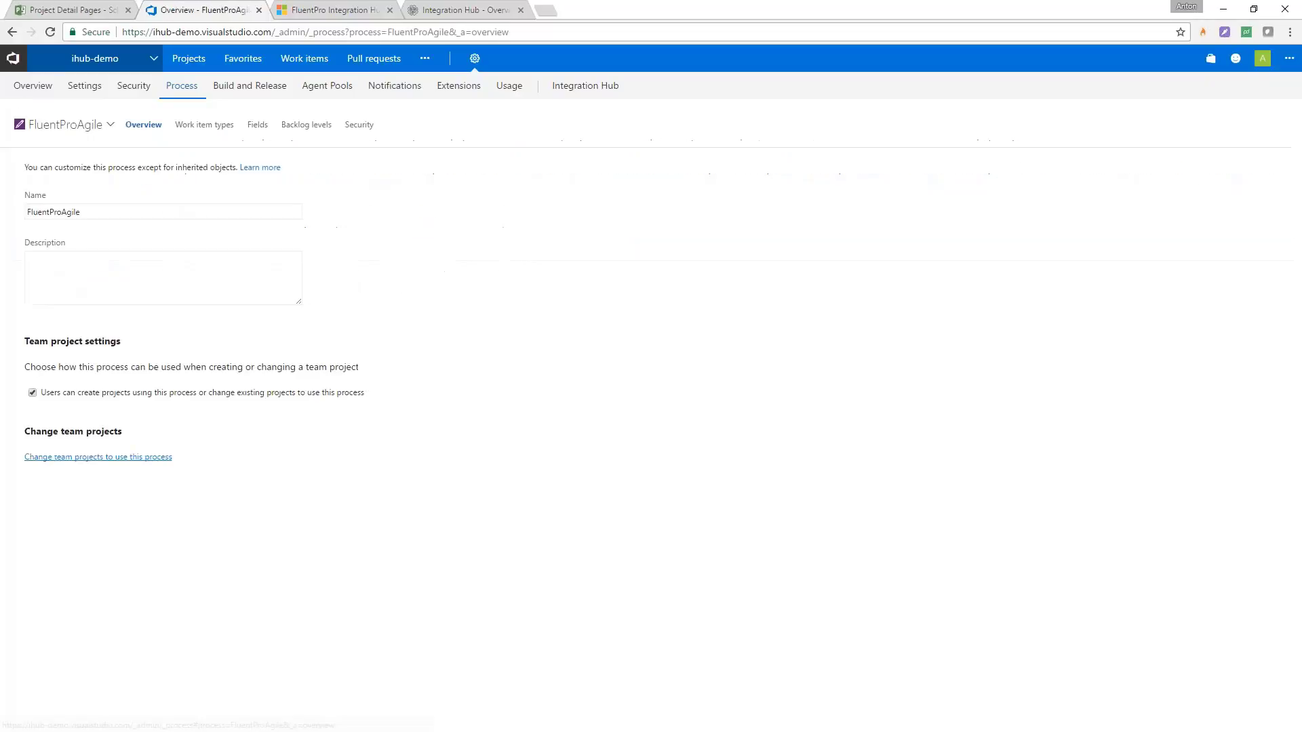
pyautogui.click(258, 125)
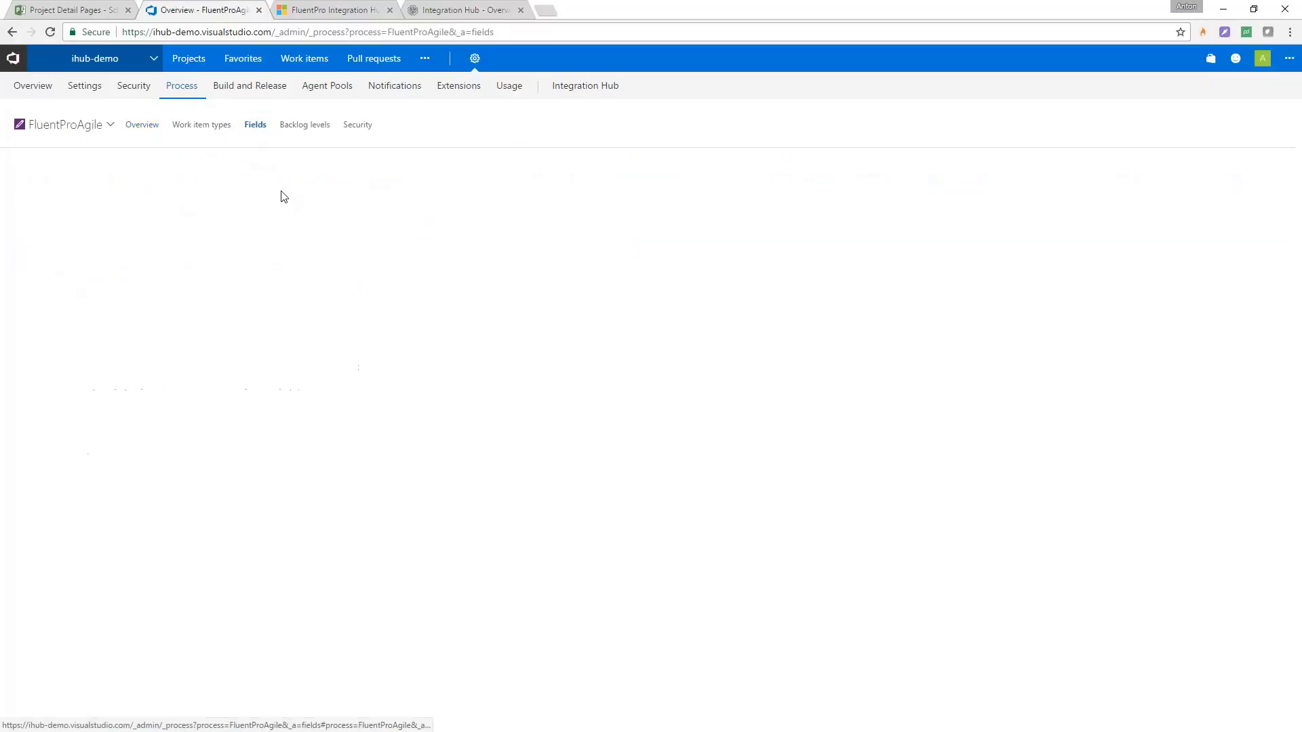
pyautogui.click(202, 126)
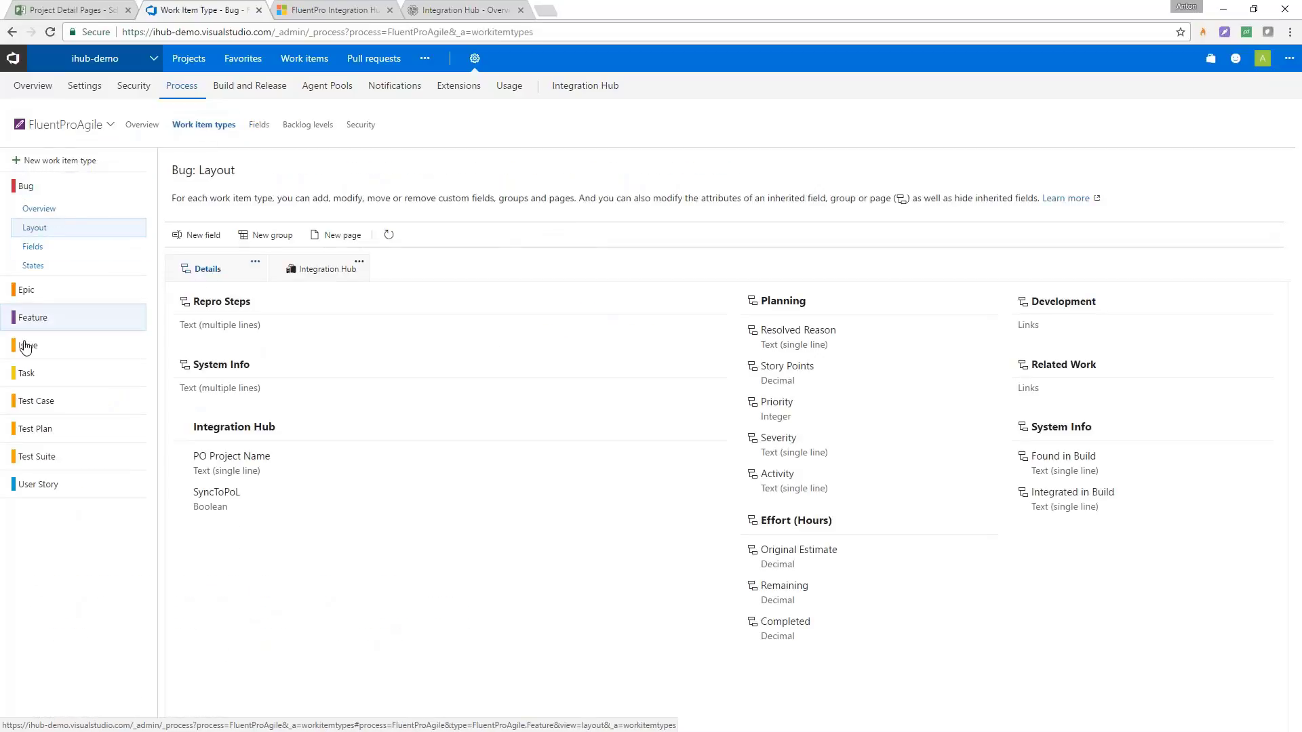
# - Examine the Task work item layout, including its Details and Integration Hub pages
pyautogui.click(30, 373)
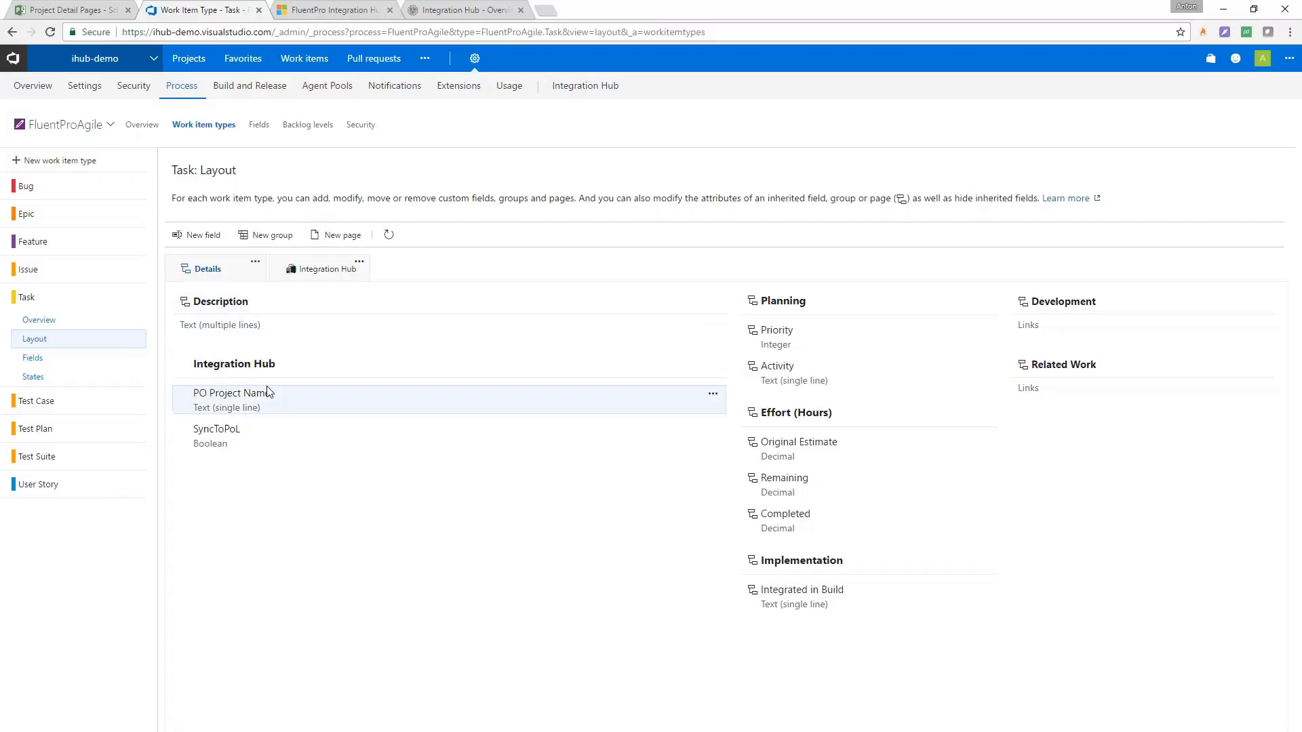
pyautogui.click(313, 269)
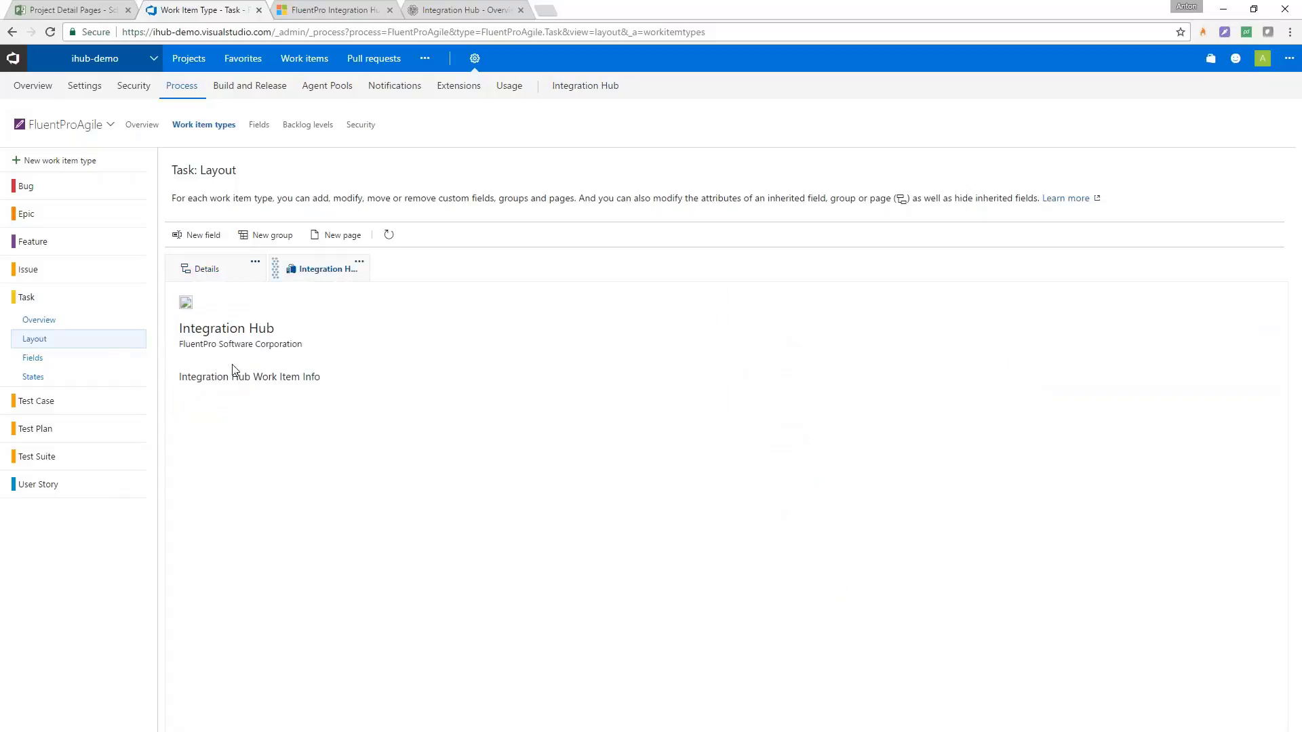
pyautogui.click(215, 269)
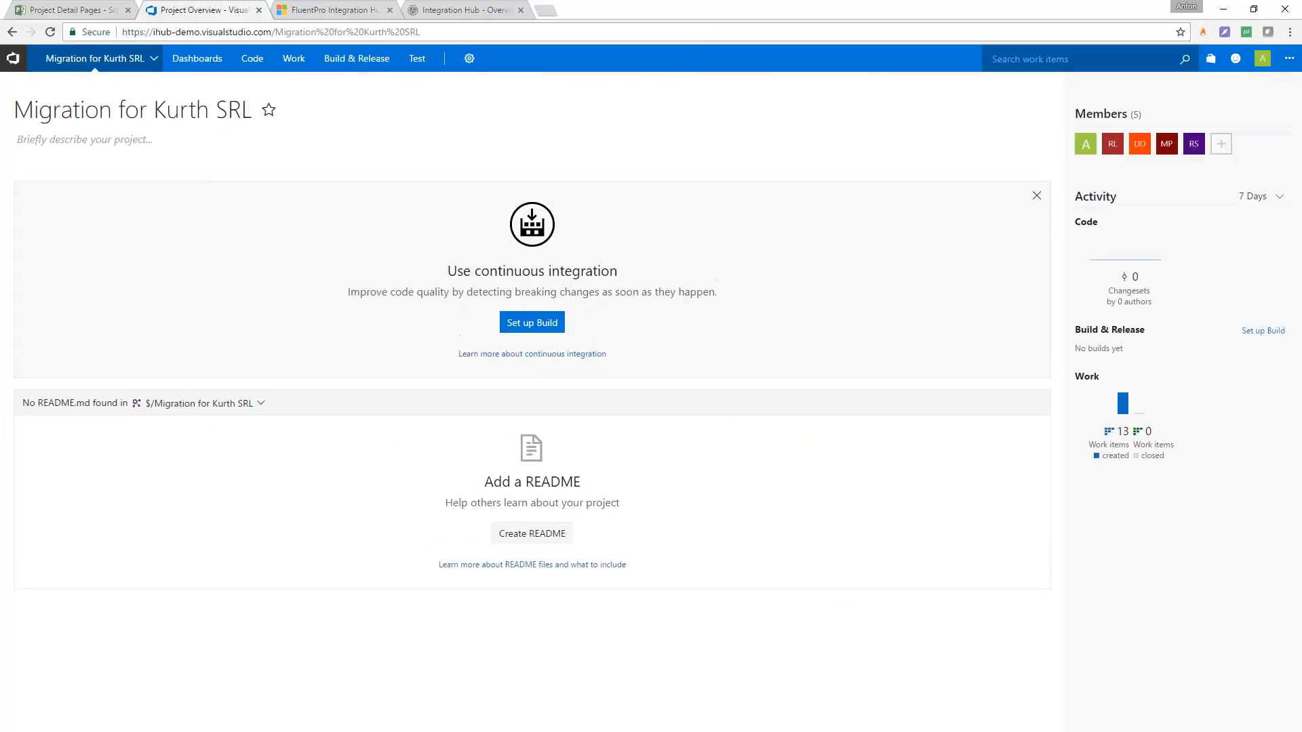
# - Open the Integration Hub page in the settings of the Migration for Kurth SRL project
pyautogui.click(468, 58)
pyautogui.click(474, 302)
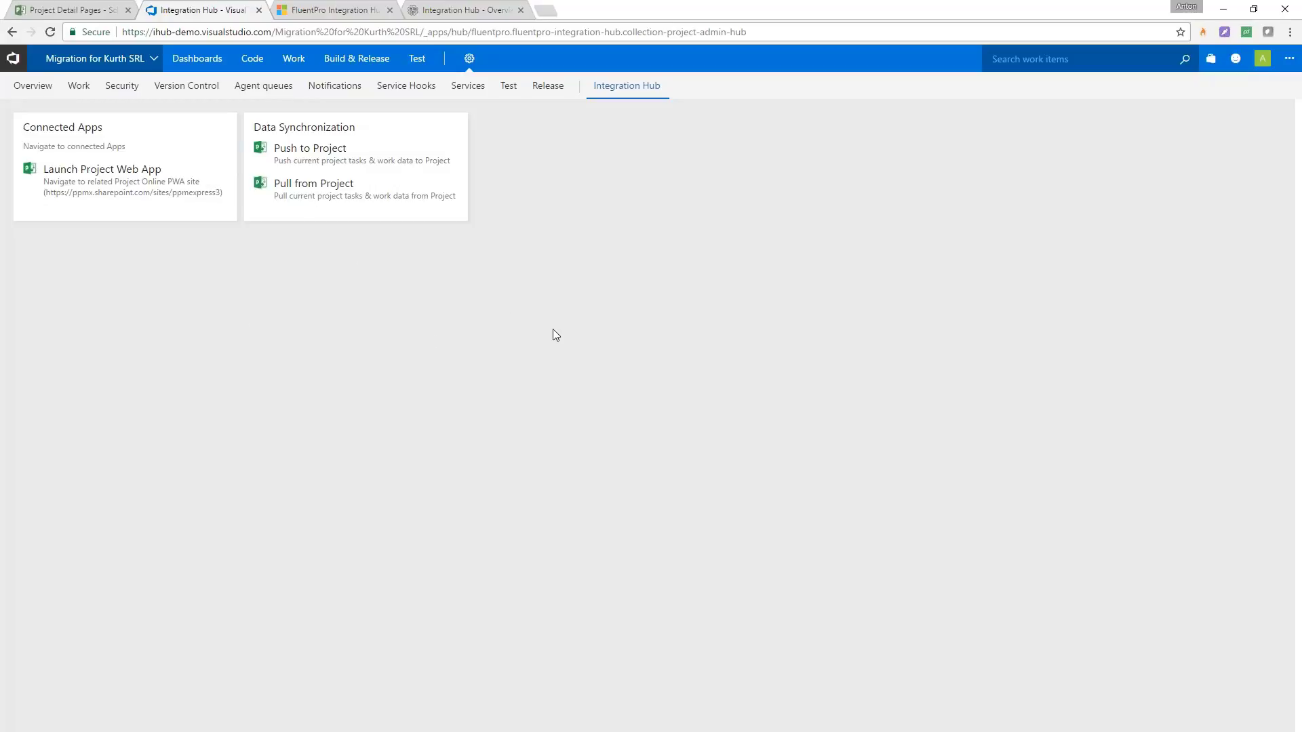
# - Run the All Tasks query from My Queries and view details of several tasks, including Prepare your Windows PowerShell environment
pyautogui.click(292, 64)
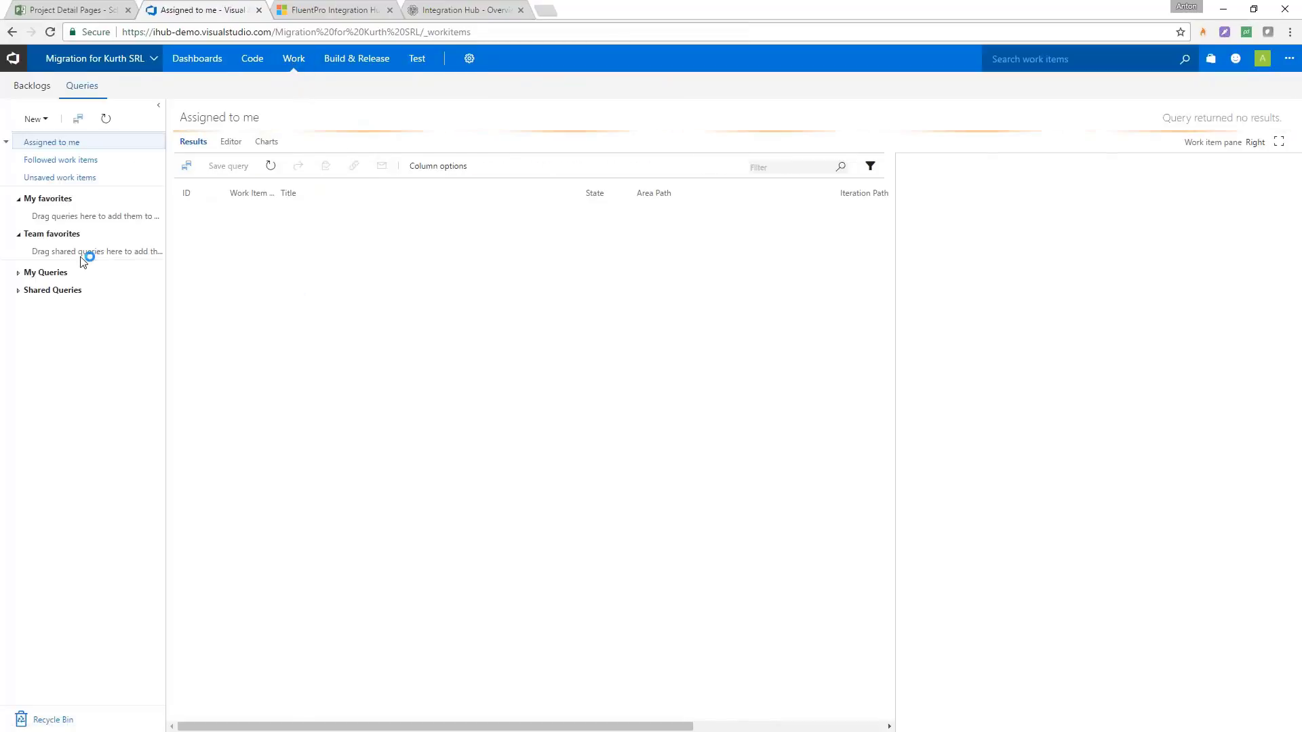
pyautogui.click(19, 272)
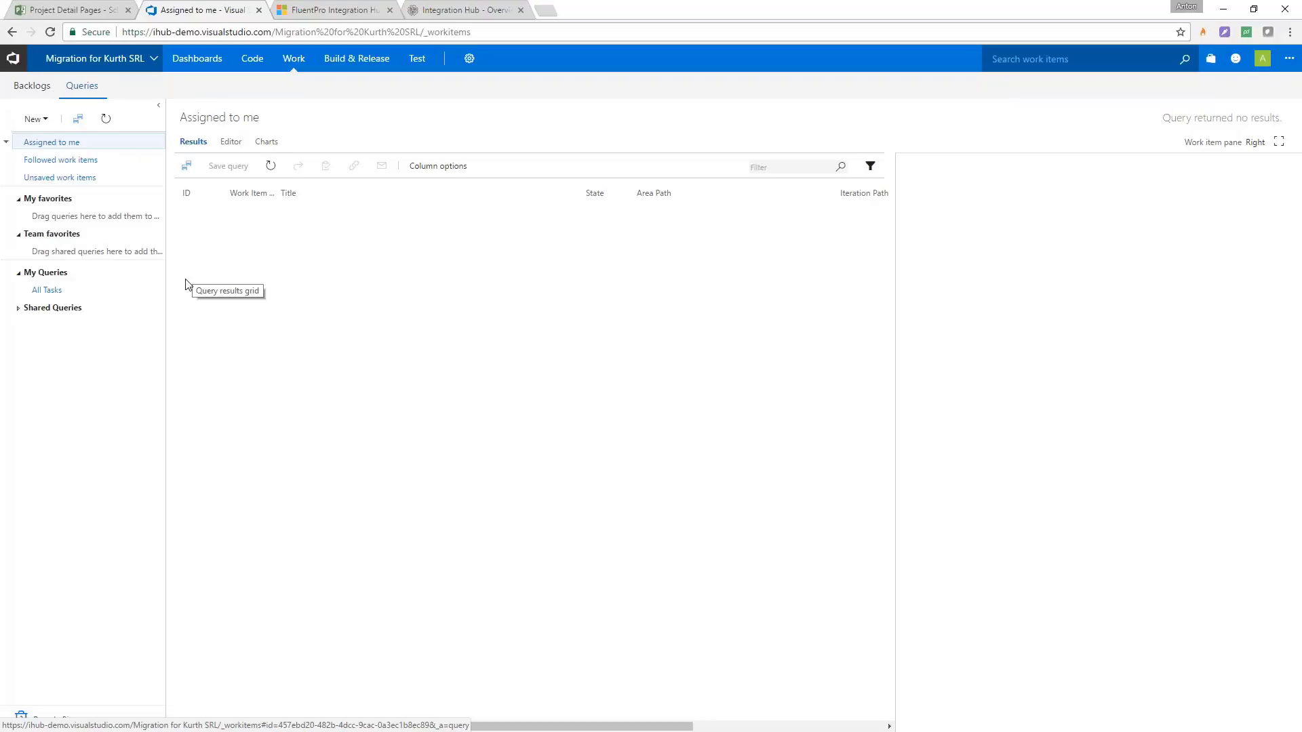
pyautogui.click(48, 291)
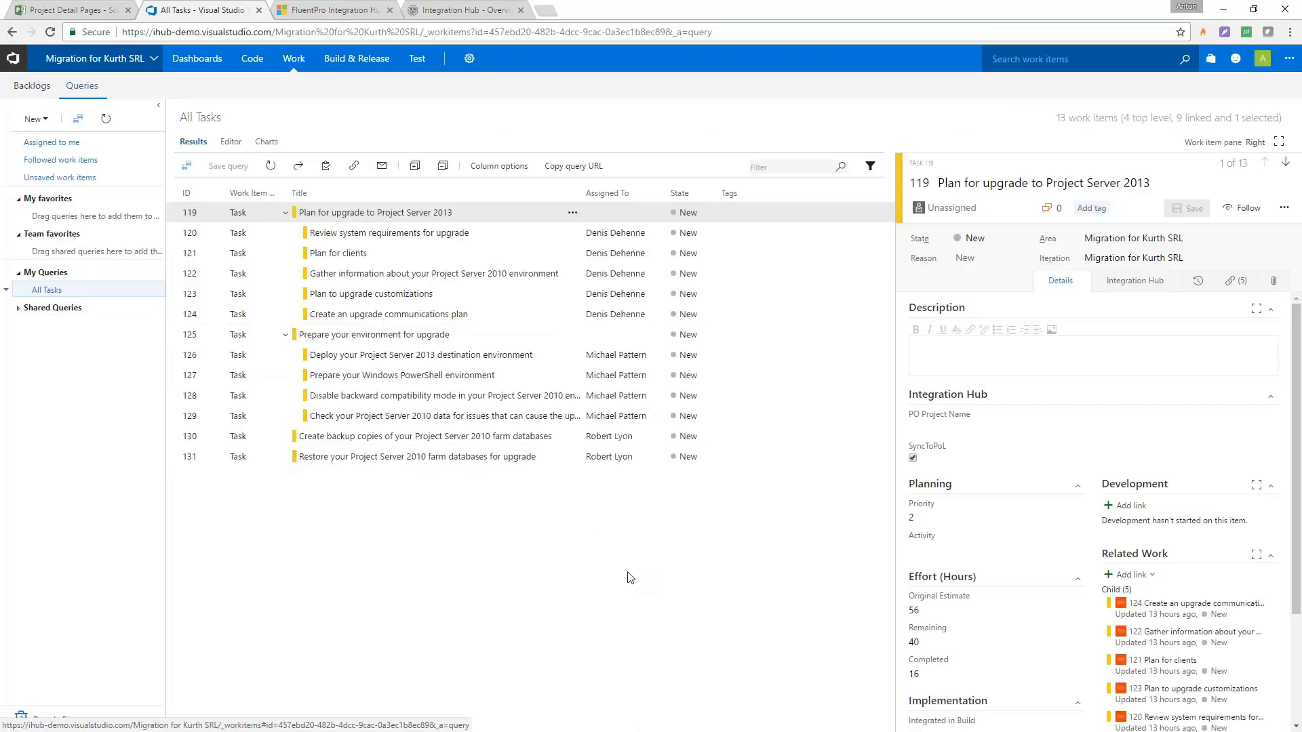
pyautogui.click(348, 234)
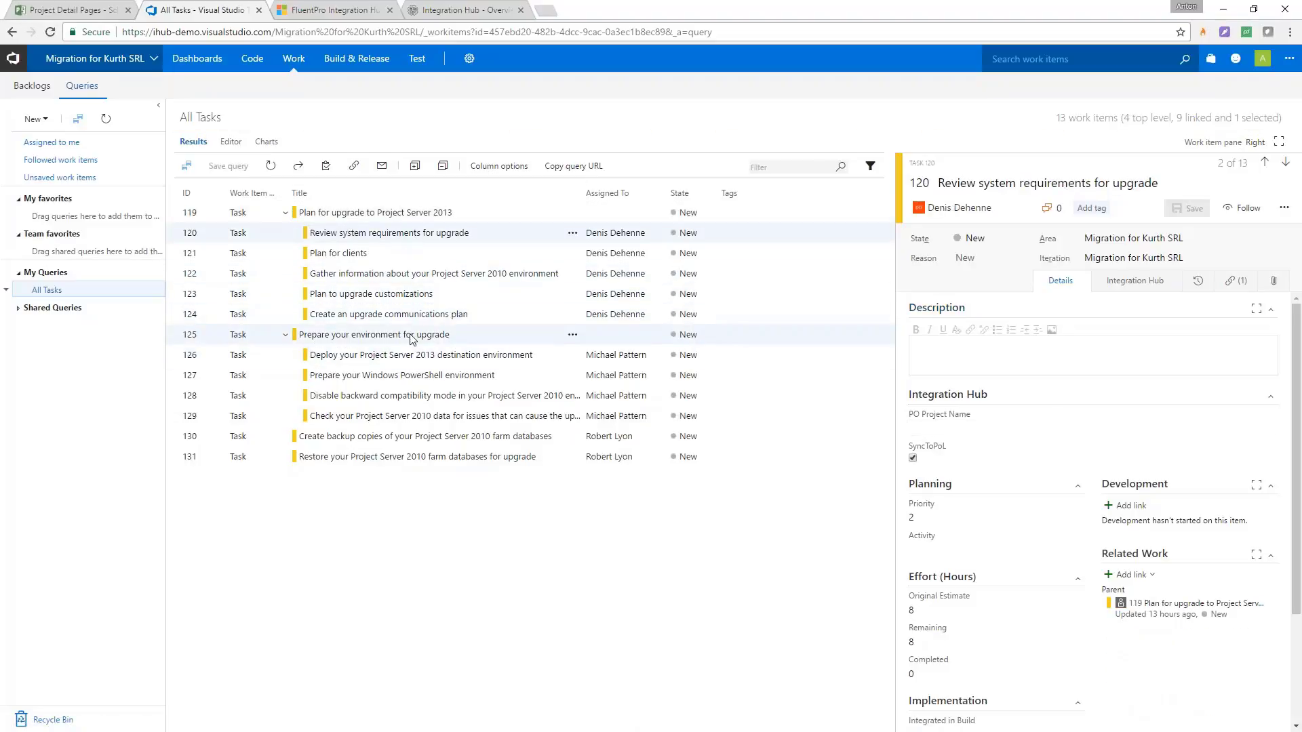
pyautogui.click(396, 355)
pyautogui.click(399, 381)
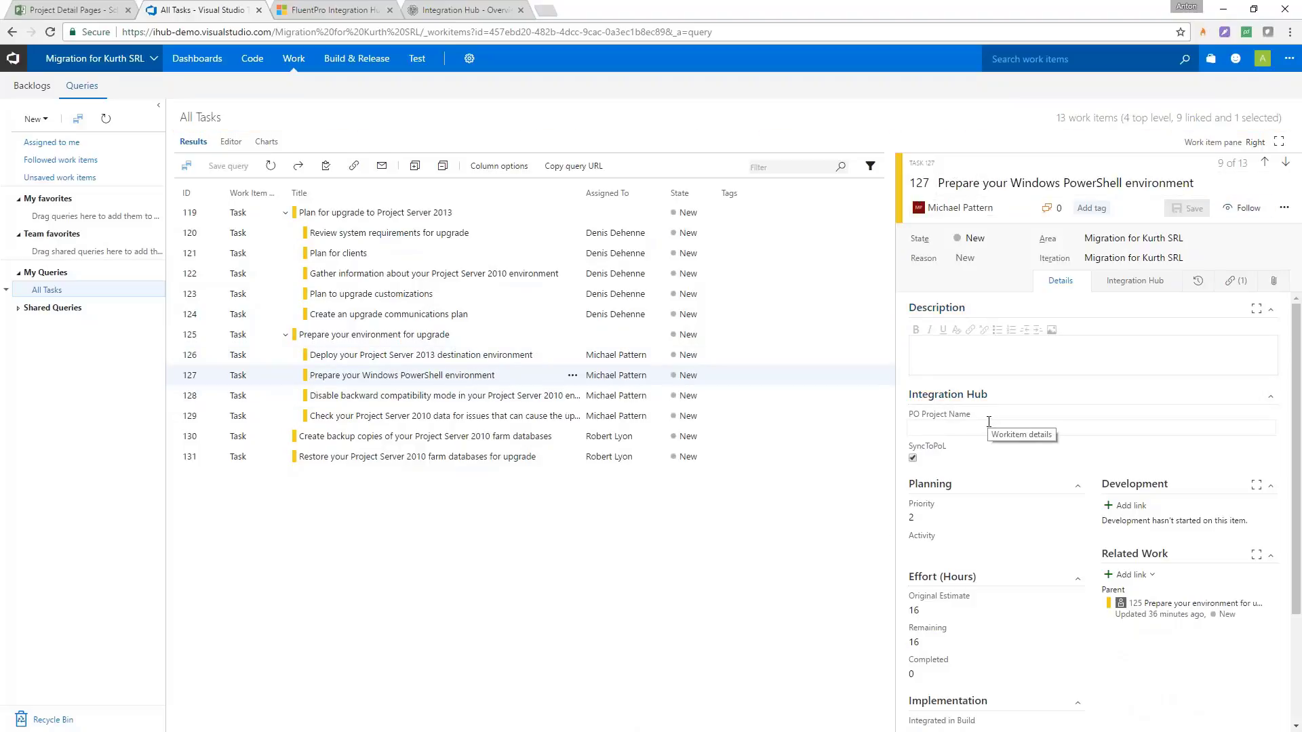
# - Review the creation and update entries in the Integration Hub history of the Prepare your Windows PowerShell environment task
pyautogui.click(1129, 283)
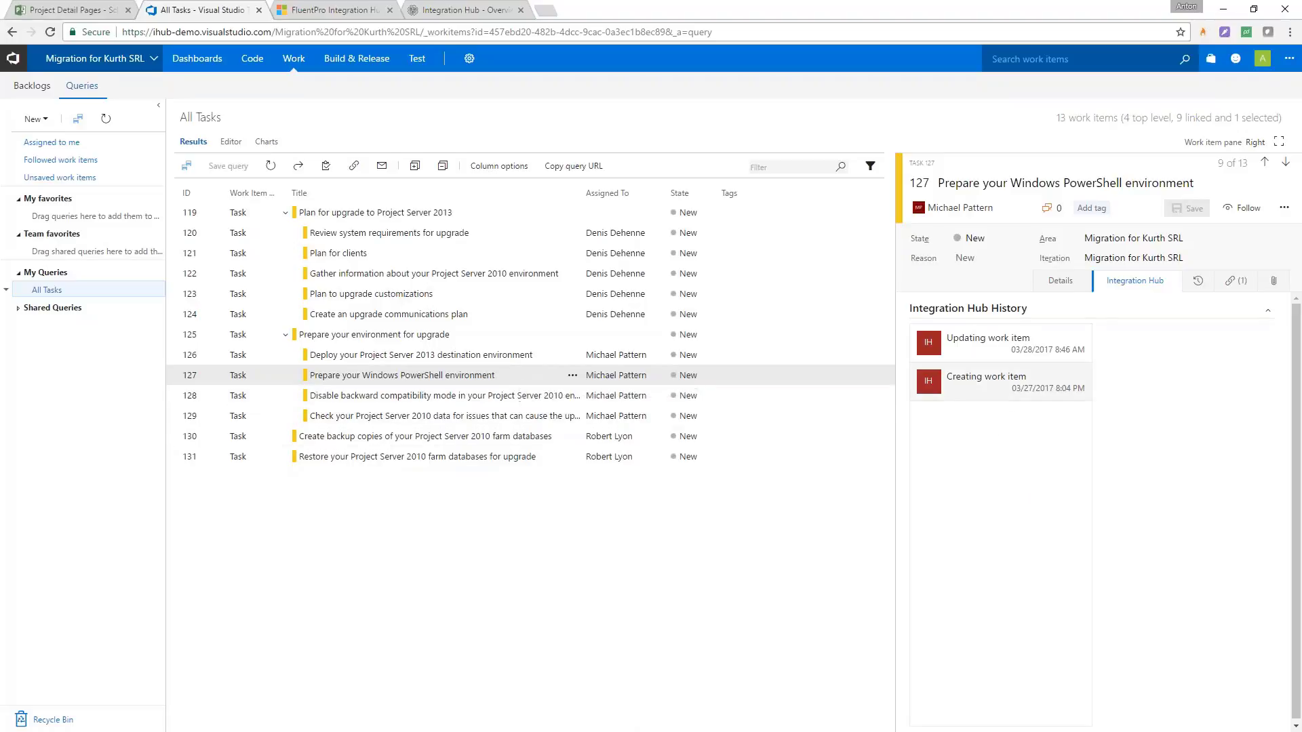
pyautogui.click(1003, 381)
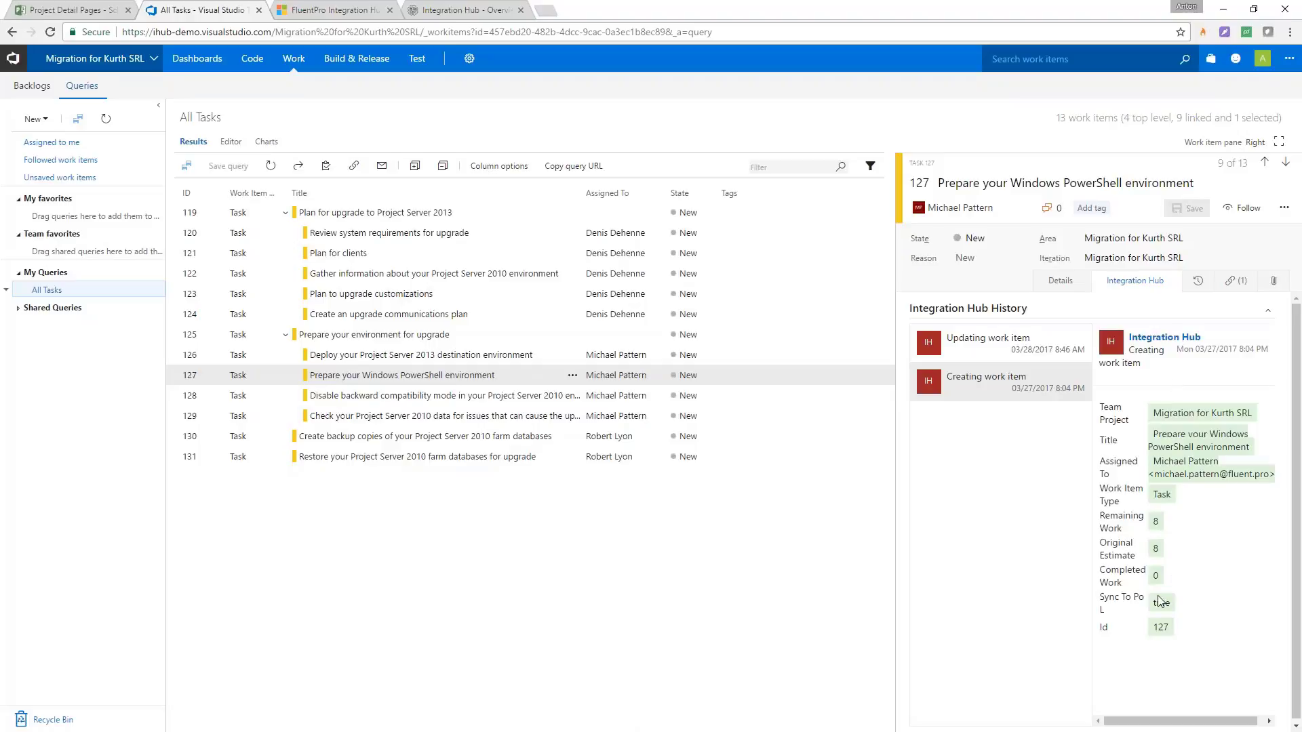
pyautogui.click(1000, 345)
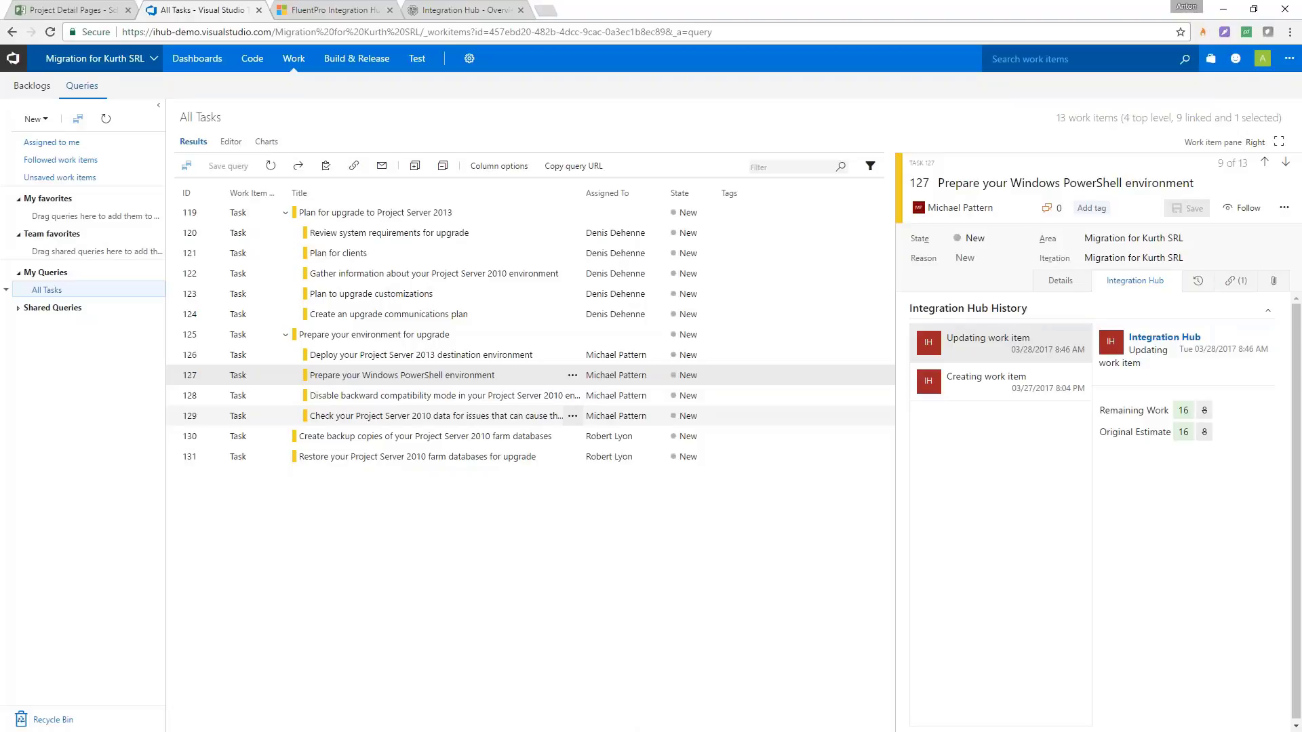
pyautogui.moveTo(469, 59)
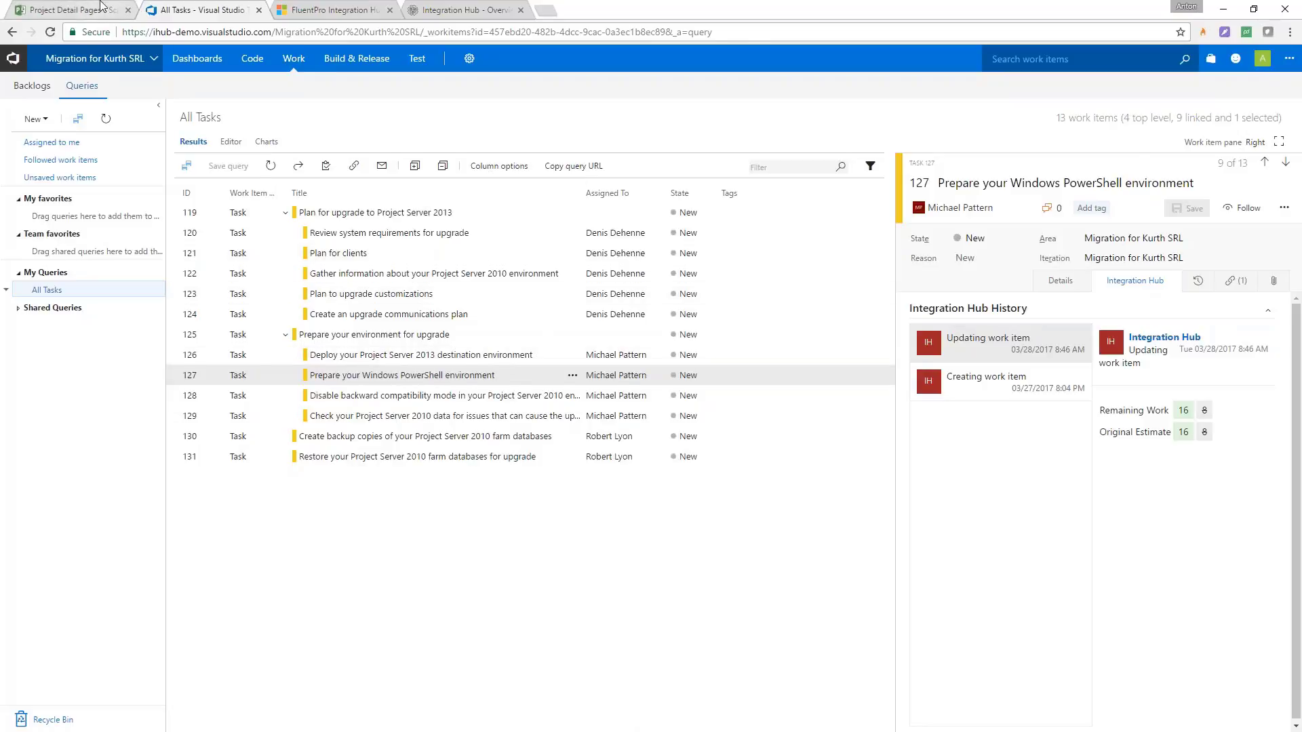
# - Switch to the project's schedule in Project Online and widen the task table to show columns through Work Item Type
pyautogui.click(75, 9)
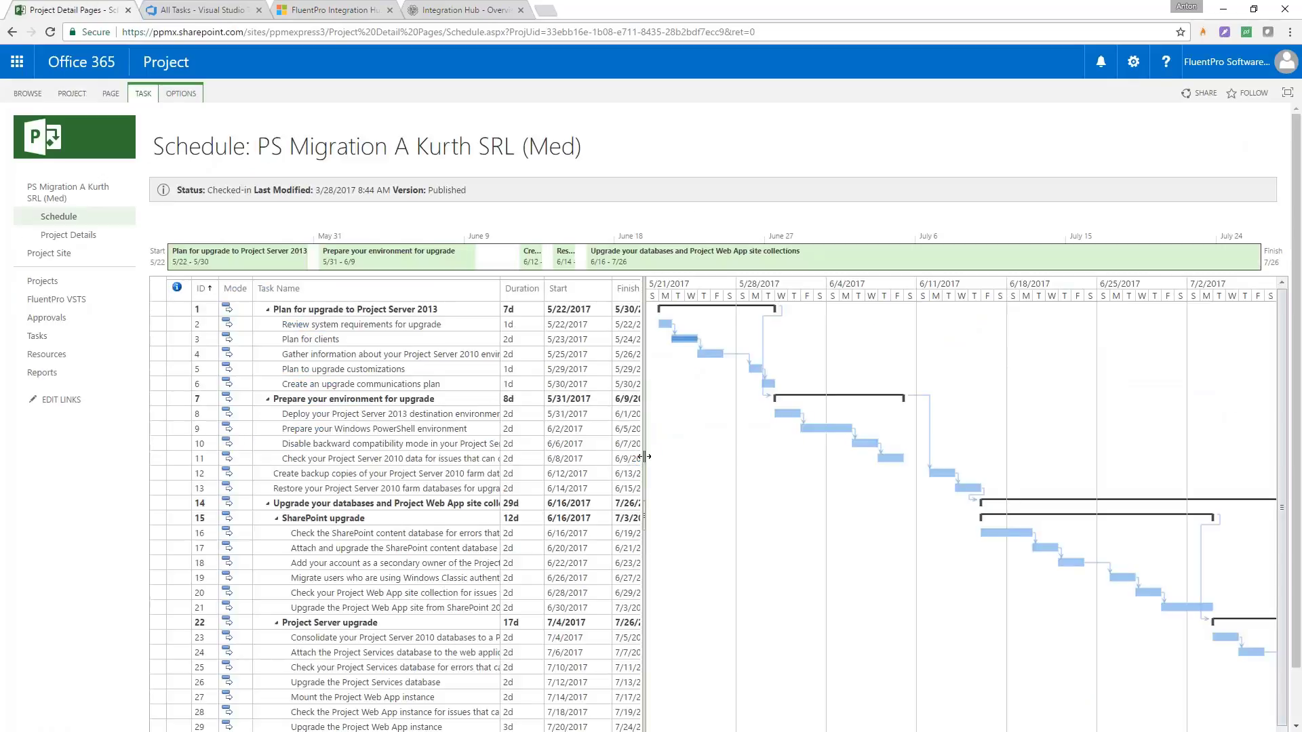
pyautogui.moveTo(644, 456); pyautogui.dragTo(1156, 474)
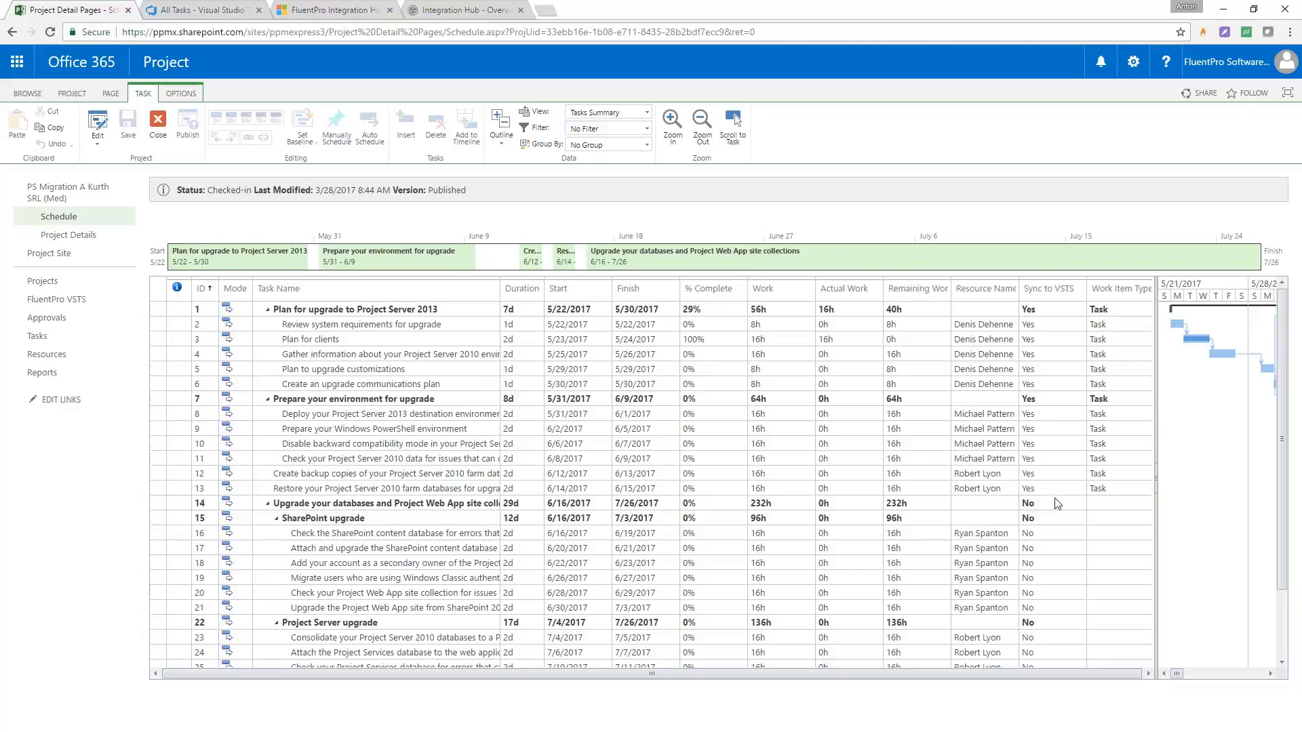
pyautogui.moveTo(1156, 407); pyautogui.dragTo(1213, 403)
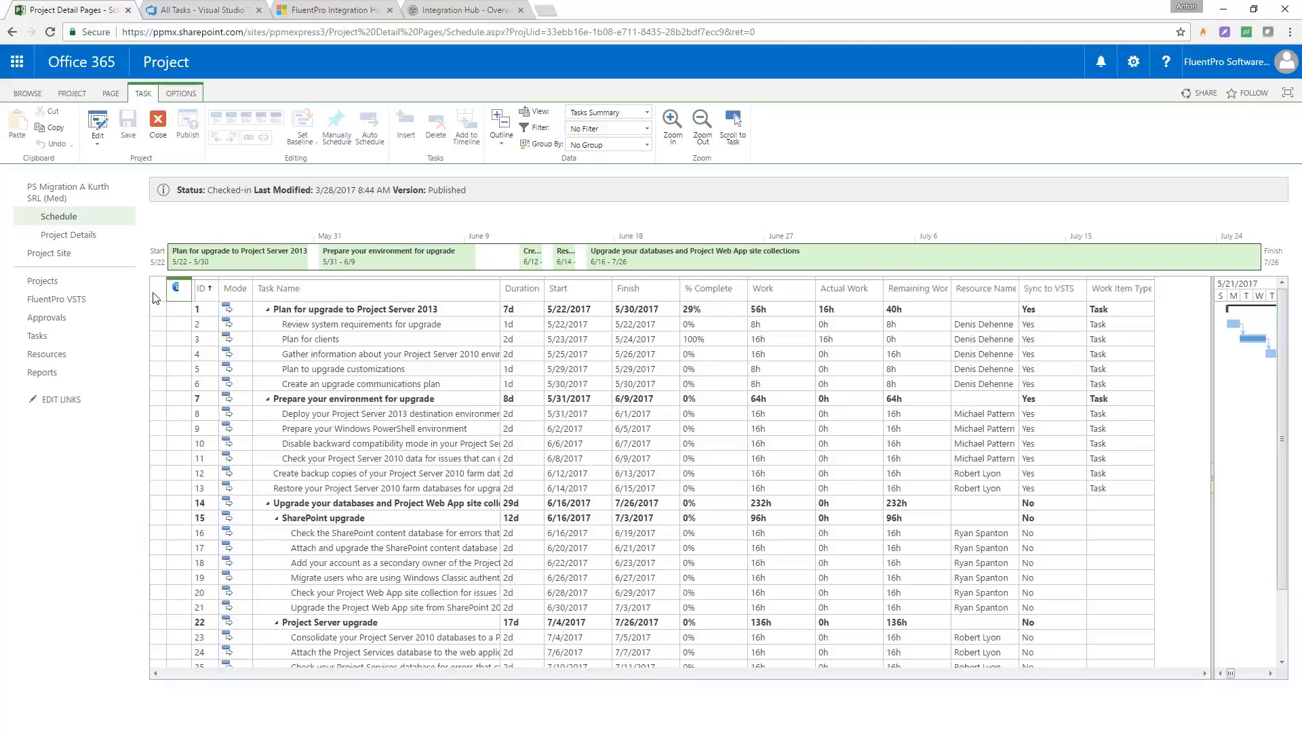
# - Open the Project Details of PS Migration A Kurth SRL (Med) and highlight its VSTS Project Name value
pyautogui.click(63, 237)
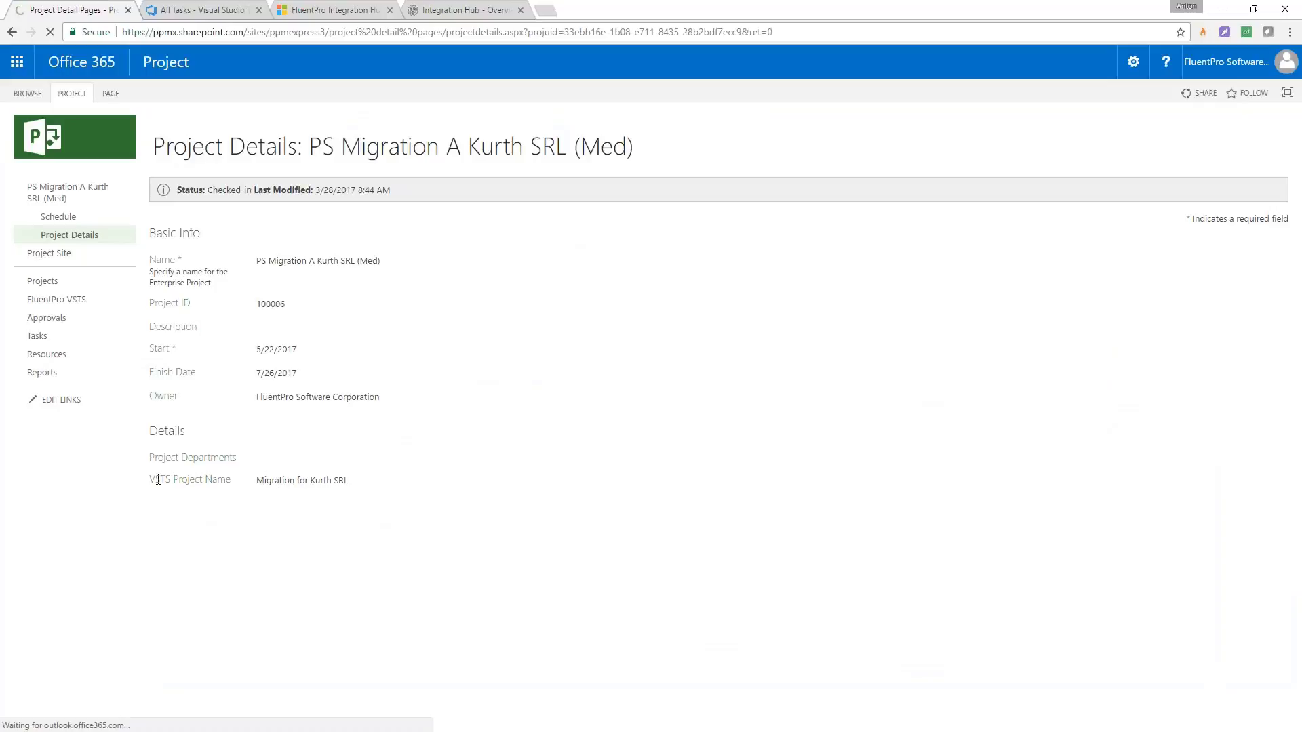
pyautogui.moveTo(256, 481); pyautogui.dragTo(358, 482)
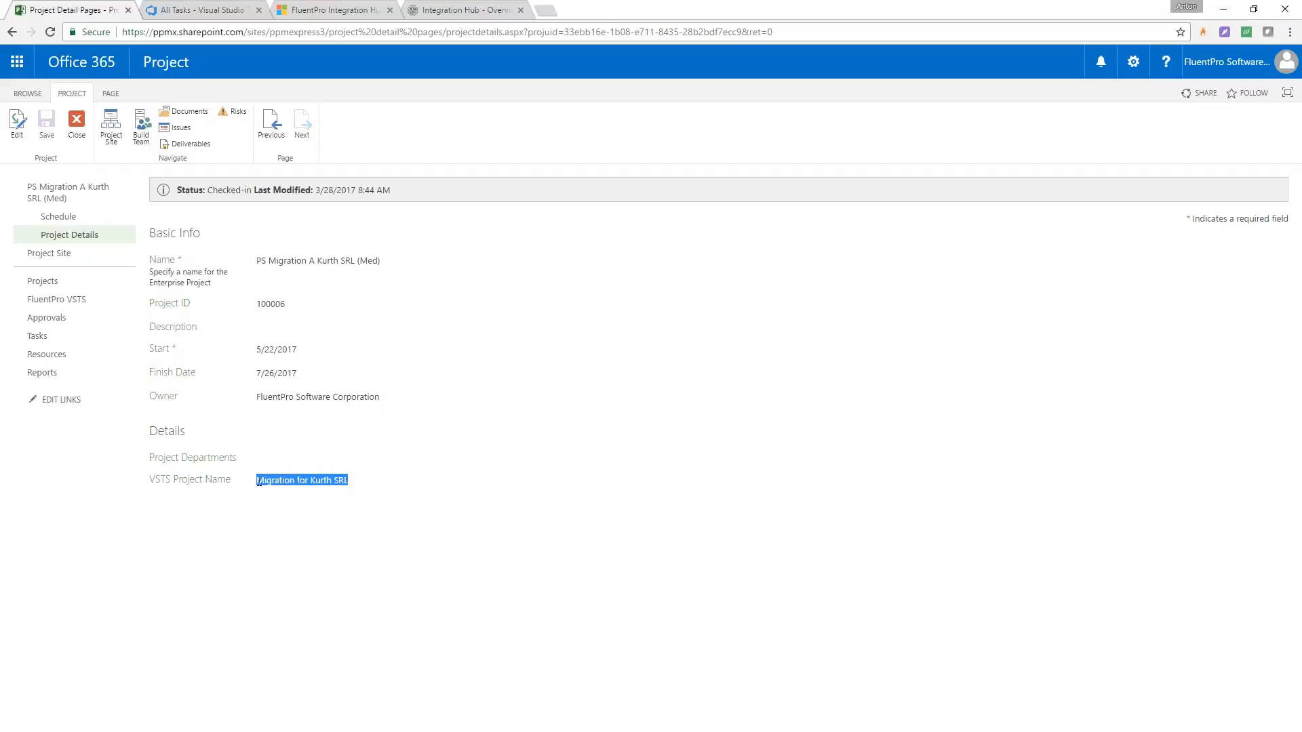
pyautogui.click(299, 480)
pyautogui.doubleClick(278, 480)
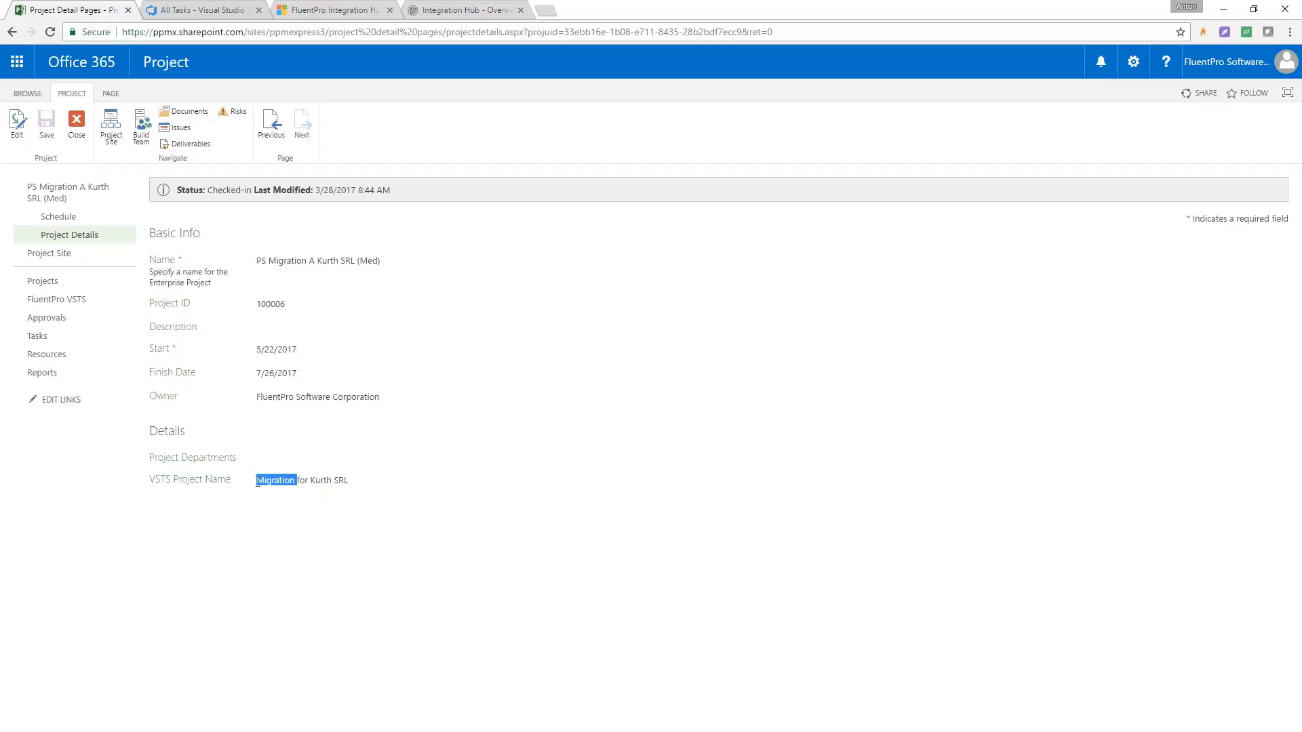
# - Return to the schedule and set Sync to VSTS to Yes for the SharePoint upgrade summary task
pyautogui.click(42, 215)
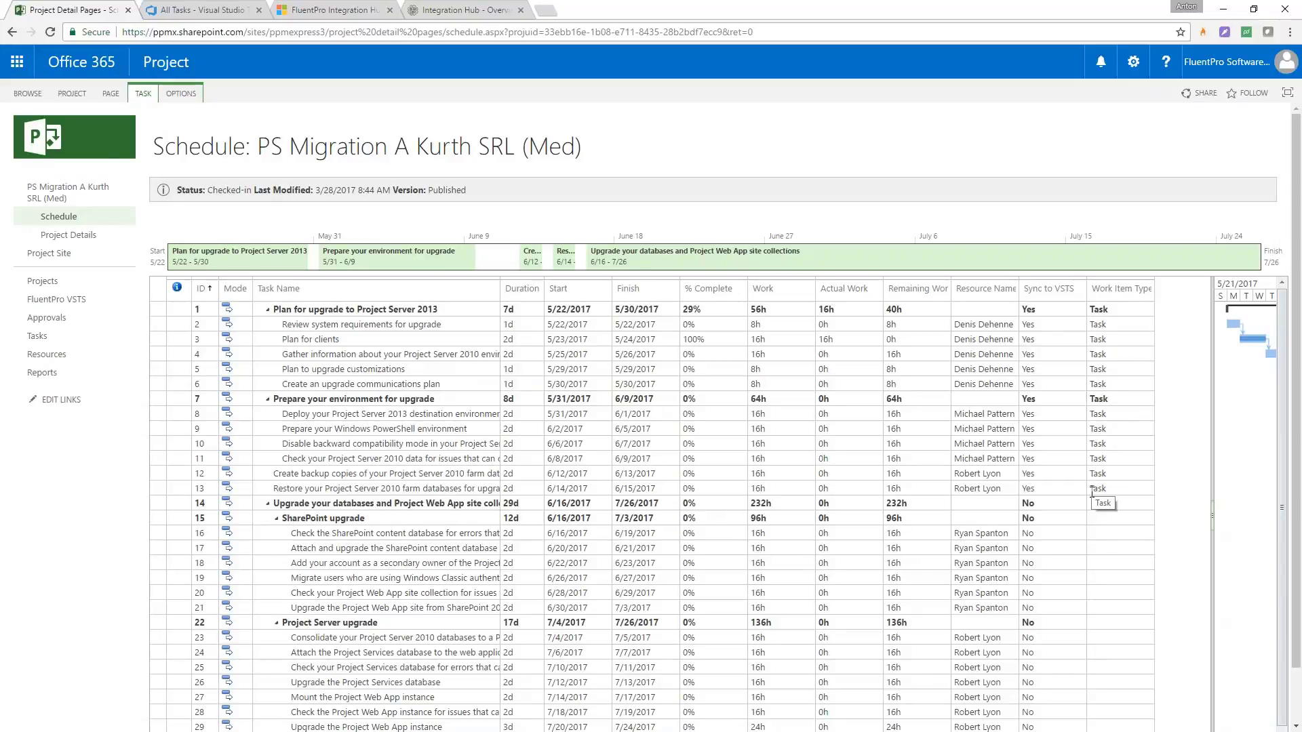
pyautogui.click(144, 93)
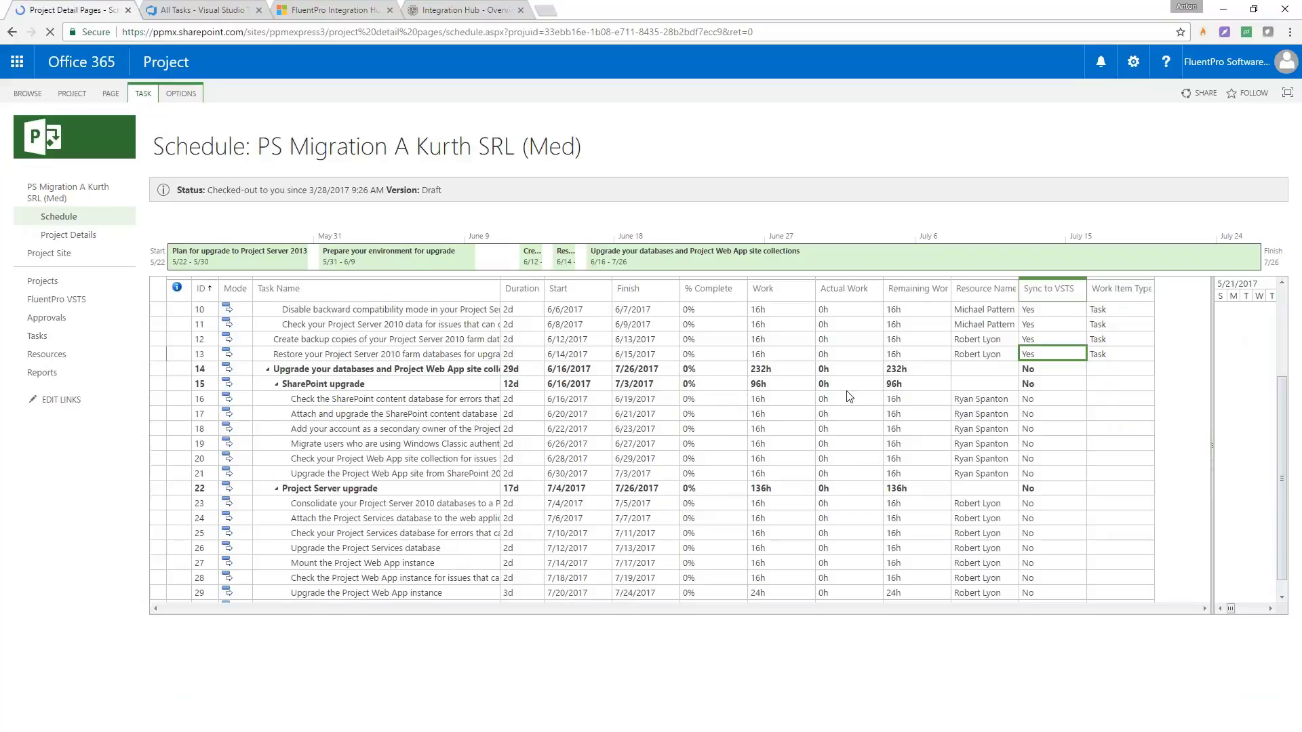
pyautogui.click(1079, 458)
pyautogui.click(1075, 445)
pyautogui.click(1077, 444)
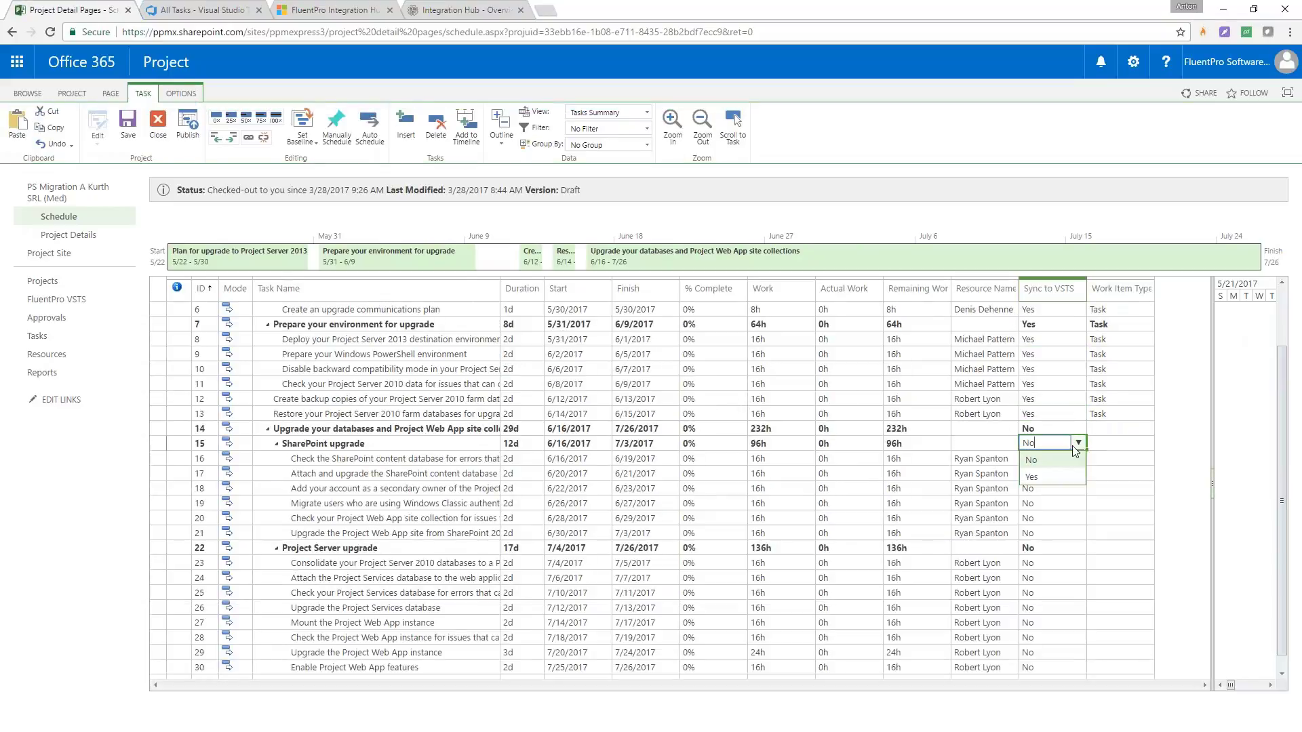
pyautogui.click(1037, 478)
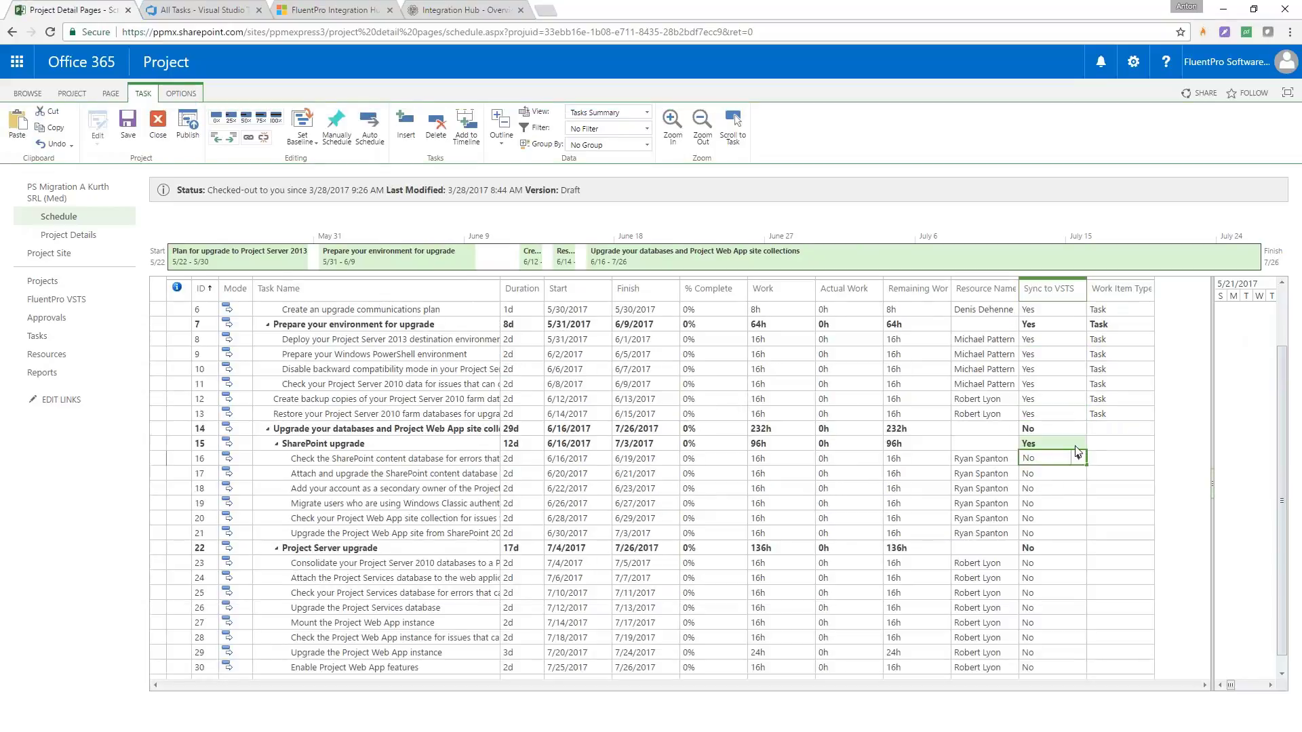
# - Fill Sync to VSTS with Yes for tasks 16 to 21 and set the SharePoint upgrade summary's Work Item Type to Task
pyautogui.moveTo(1085, 451); pyautogui.dragTo(1079, 534)
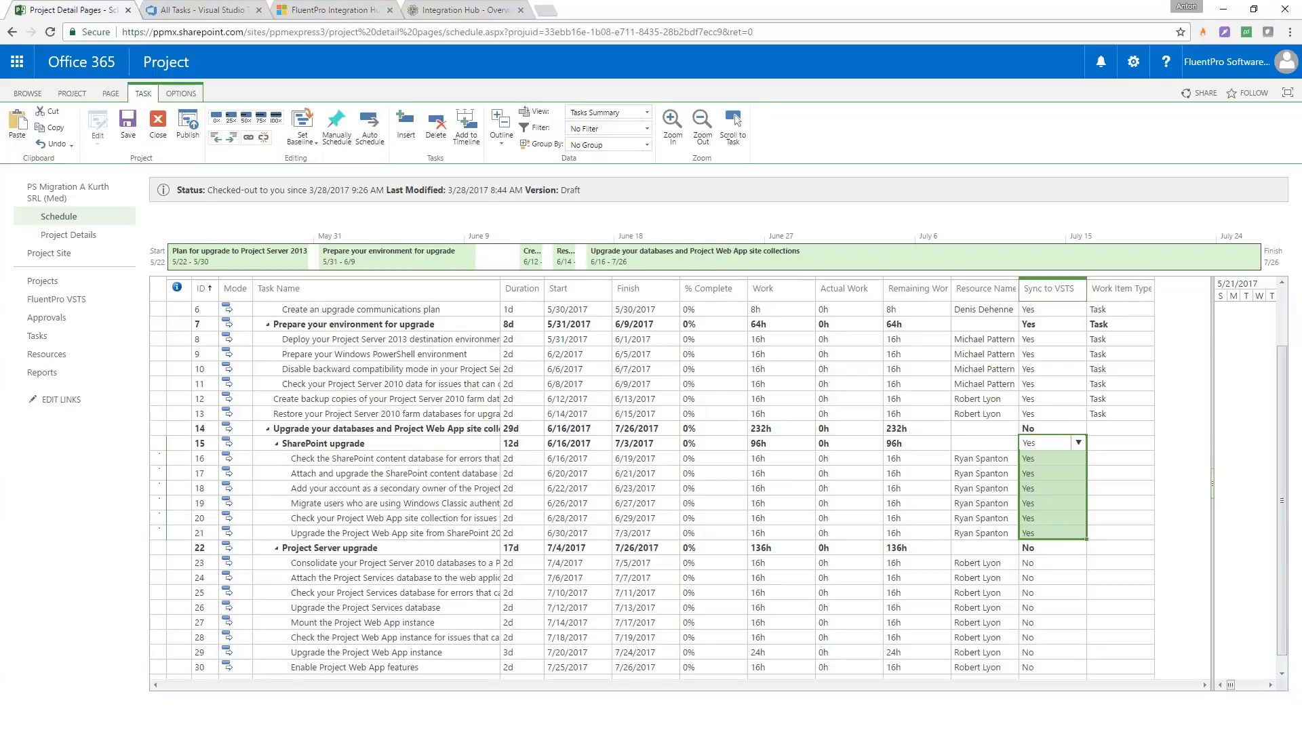
pyautogui.click(1112, 444)
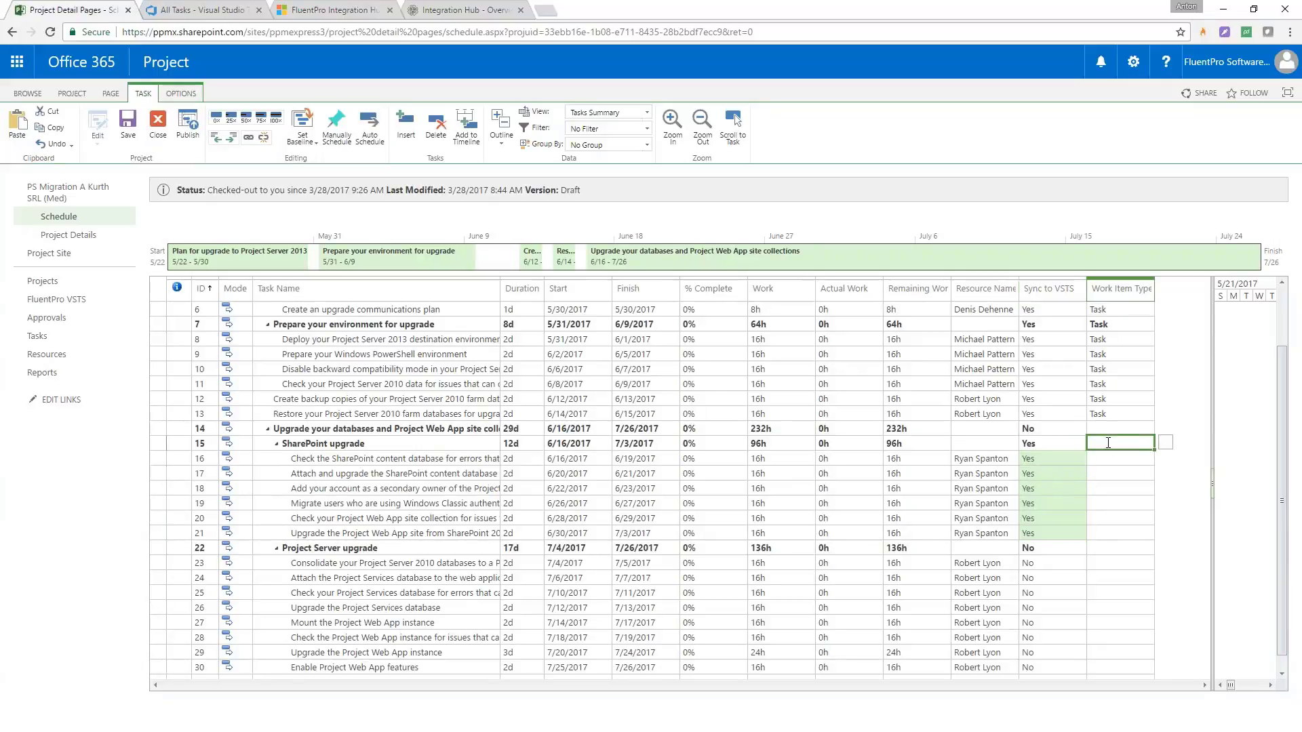
pyautogui.click(1165, 442)
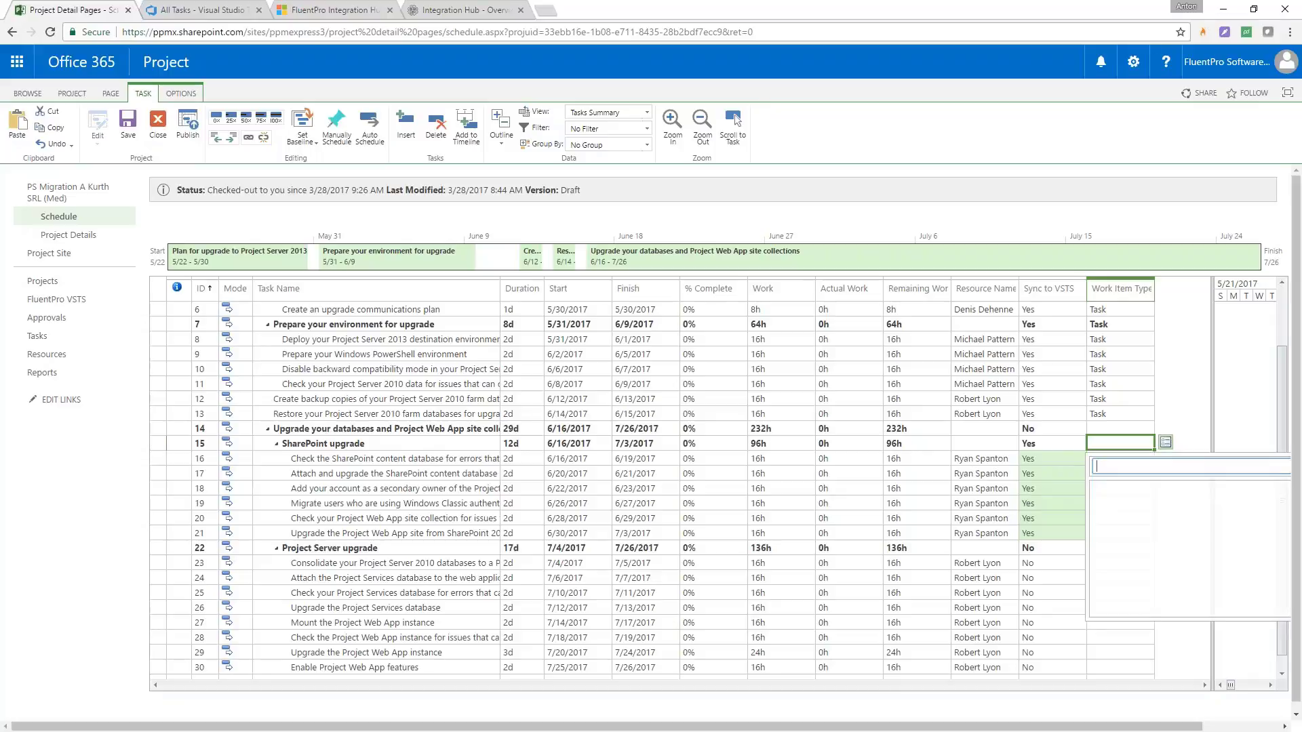
pyautogui.click(1103, 500)
pyautogui.press('Return')
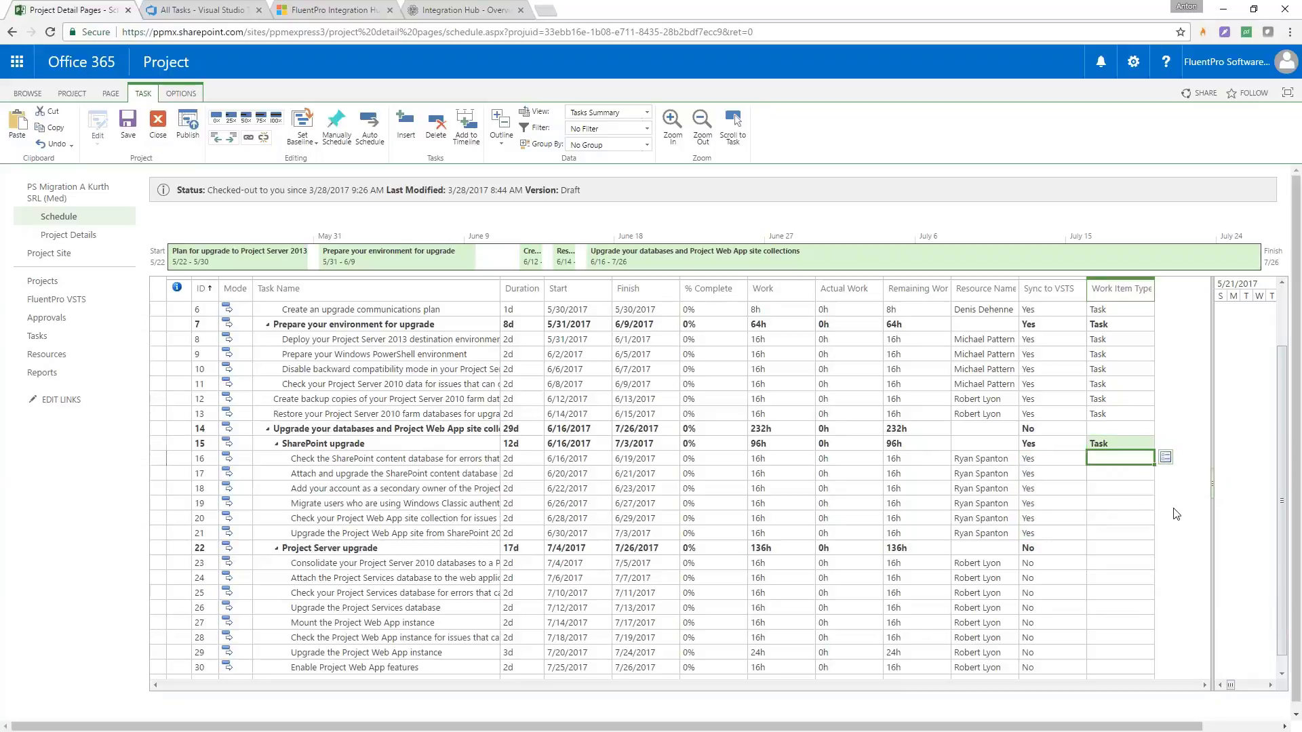
# - Set the Work Item Type to Task for tasks 16 to 21 under SharePoint upgrade
pyautogui.click(1165, 458)
pyautogui.click(1099, 506)
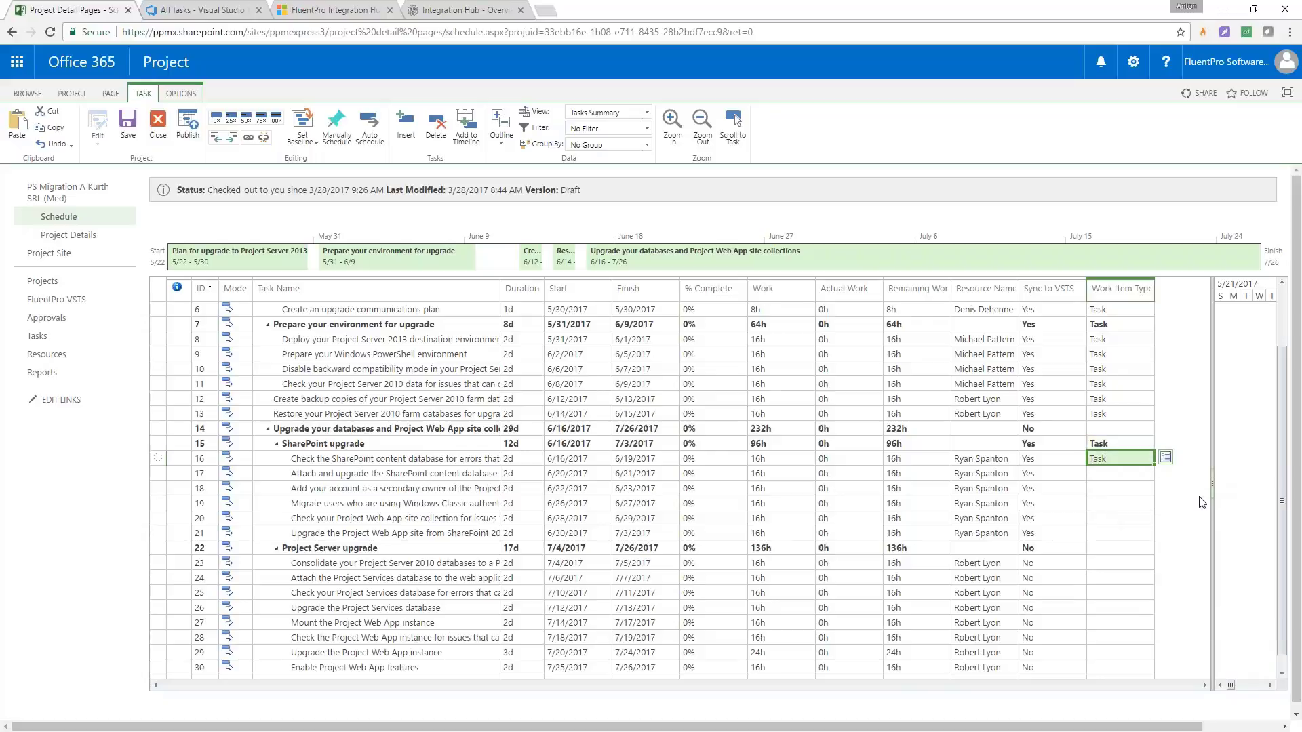
pyautogui.press('Return')
pyautogui.write('Task')
pyautogui.press('Return')
pyautogui.write('Task')
pyautogui.press('Return')
pyautogui.write('Task')
pyautogui.press('Return')
pyautogui.hotkey('ctrl', 'v')
pyautogui.press('Return')
pyautogui.hotkey('ctrl', 'v')
# - Check the Resource Name, Sync to VSTS and Work Item Type values of tasks 16 to 21
pyautogui.press('Up')
pyautogui.press('Up')
pyautogui.press('Up')
pyautogui.press('Up')
pyautogui.press('Up')
pyautogui.press('Left')
pyautogui.press('Left')
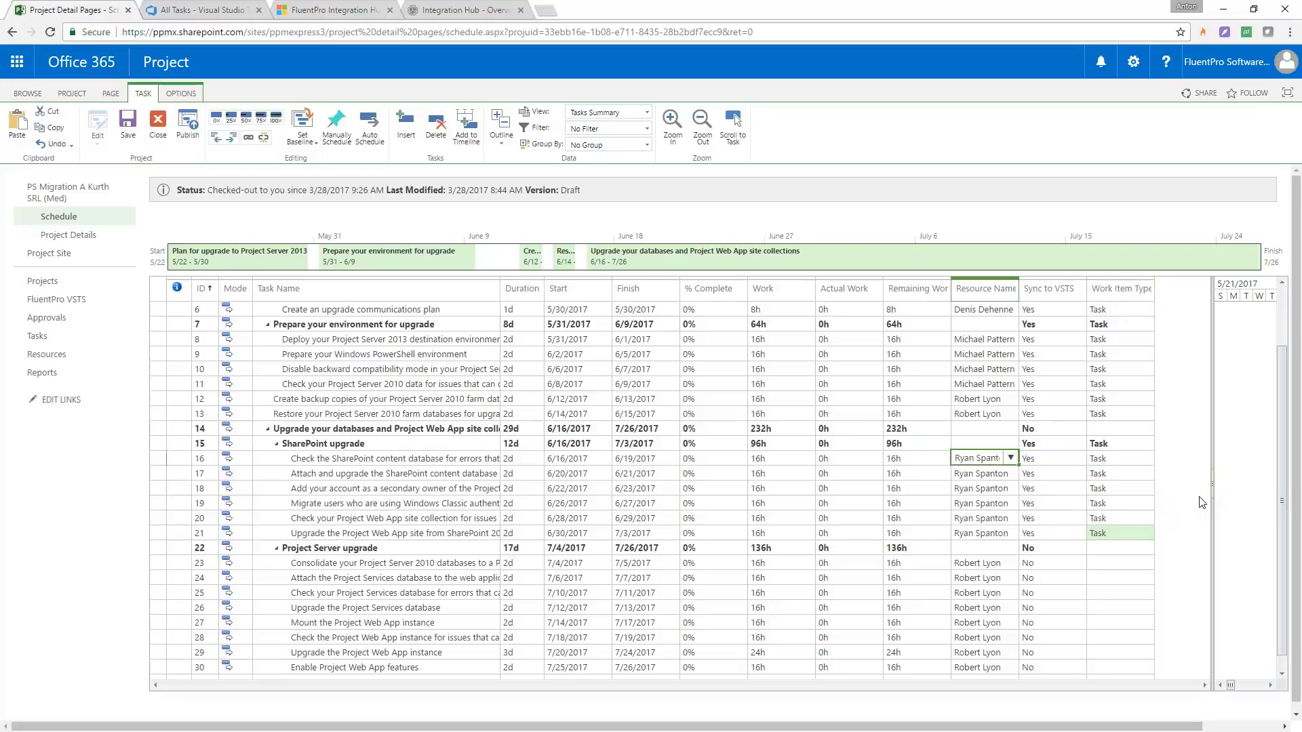
pyautogui.press('Down')
pyautogui.press('Down')
pyautogui.press('Down')
pyautogui.press('Down')
pyautogui.press('Down')
pyautogui.press('Up')
pyautogui.press('Up')
pyautogui.press('Up')
pyautogui.press('Up')
pyautogui.press('Up')
pyautogui.press('Right')
pyautogui.press('Down')
pyautogui.press('Down')
pyautogui.press('Down')
pyautogui.press('Down')
pyautogui.press('Down')
pyautogui.press('Right')
pyautogui.press('Up')
pyautogui.press('Up')
pyautogui.press('Up')
pyautogui.press('Up')
pyautogui.press('Up')
pyautogui.press('Left')
pyautogui.press('Left')
# - Publish the PS Migration A Kurth SRL (Med) schedule and close the project
pyautogui.click(193, 122)
pyautogui.click(159, 120)
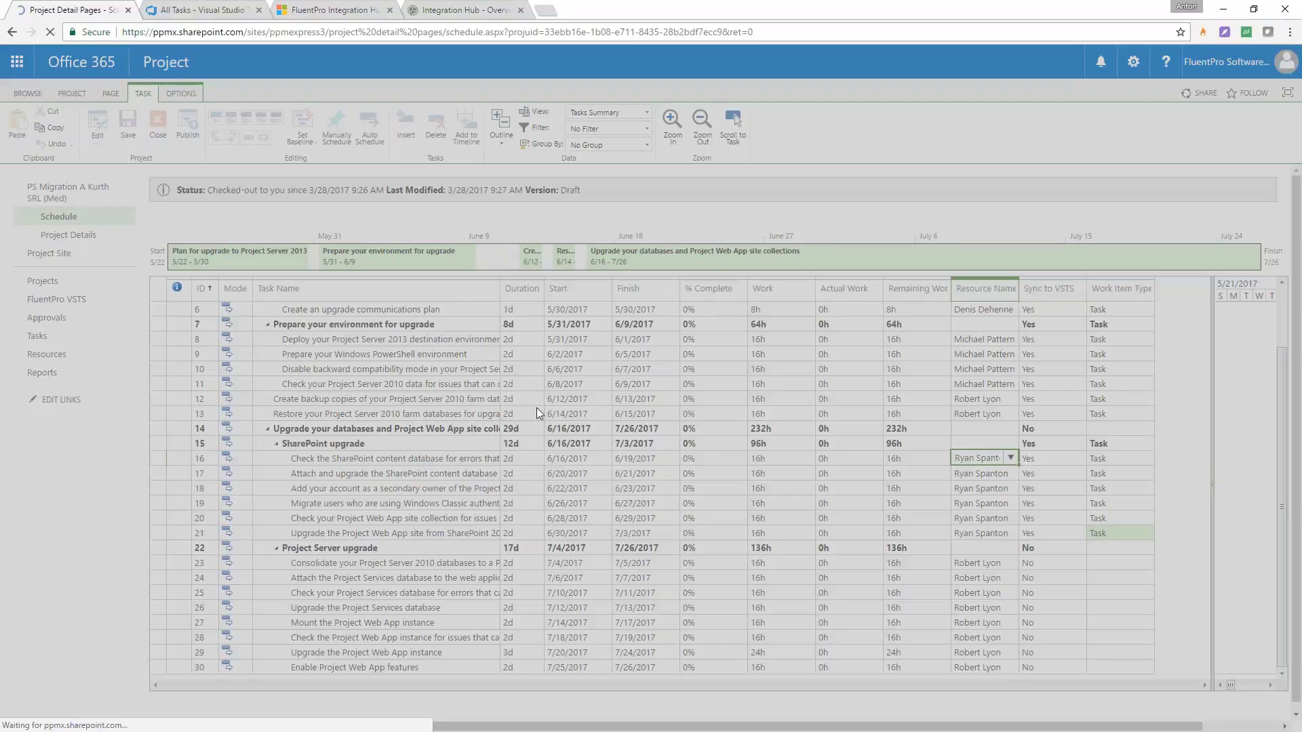
pyautogui.click(674, 431)
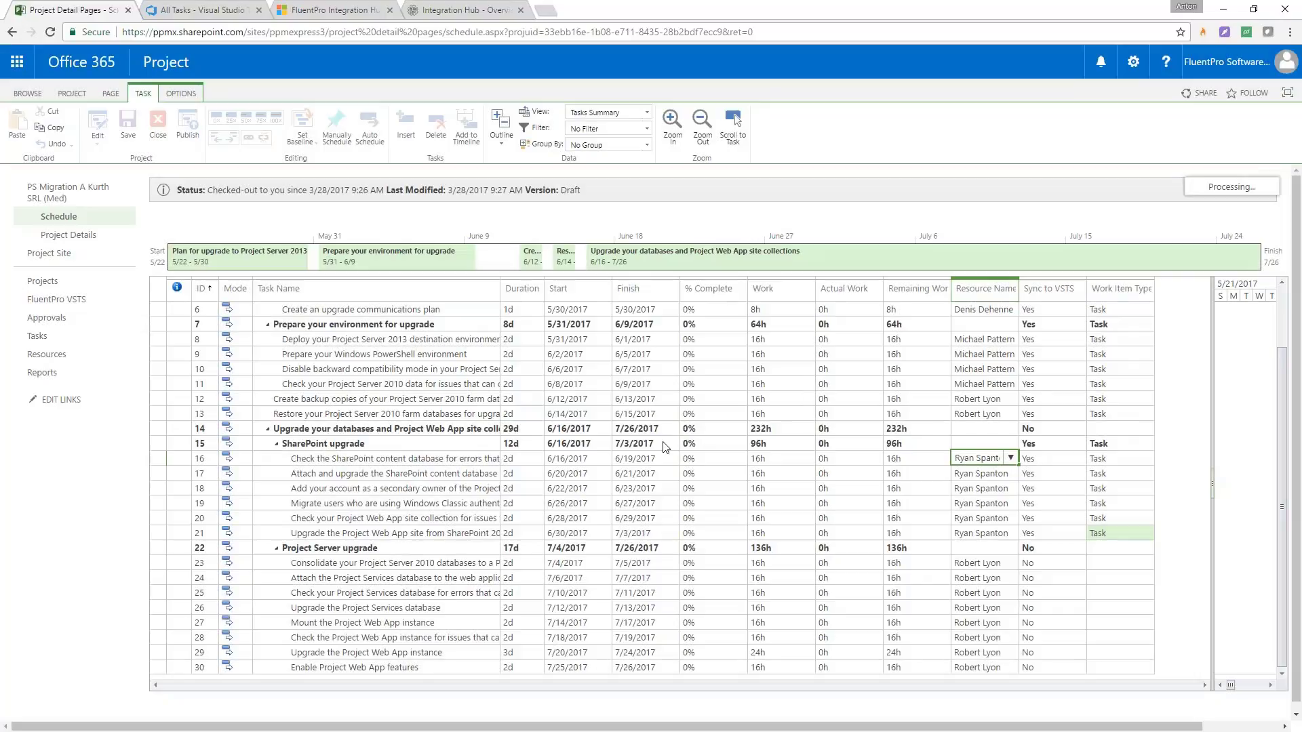
# - Switch to Visual Studio Team Services and run Pull from Project on the Migration for Kurth SRL project's Integration Hub page
pyautogui.click(223, 9)
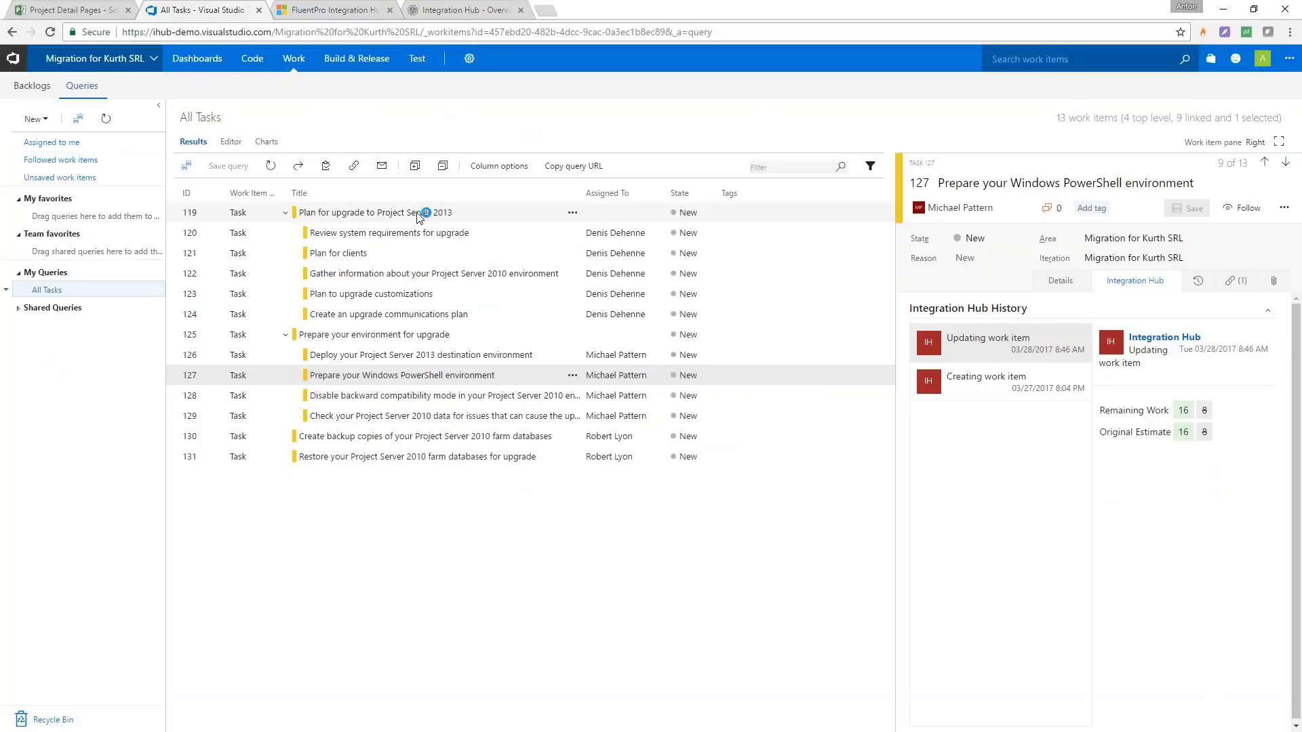
pyautogui.click(469, 58)
pyautogui.click(483, 311)
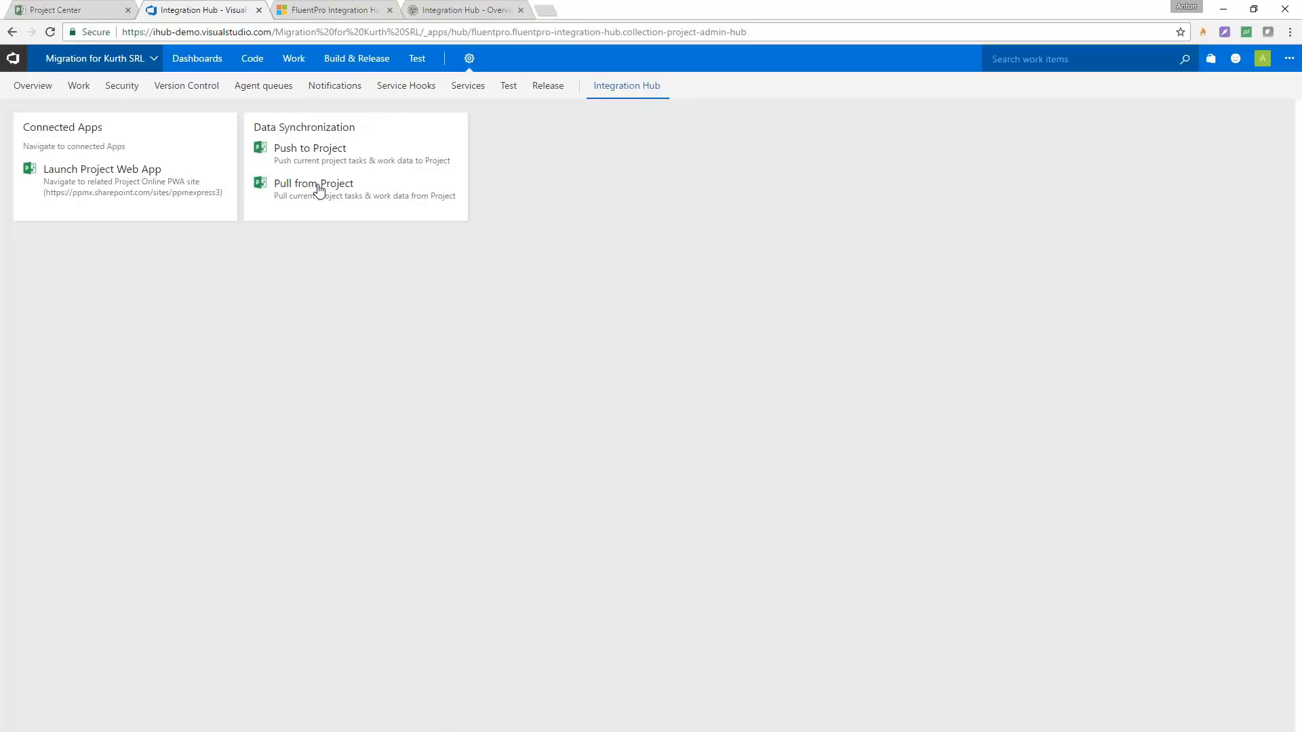
pyautogui.click(325, 193)
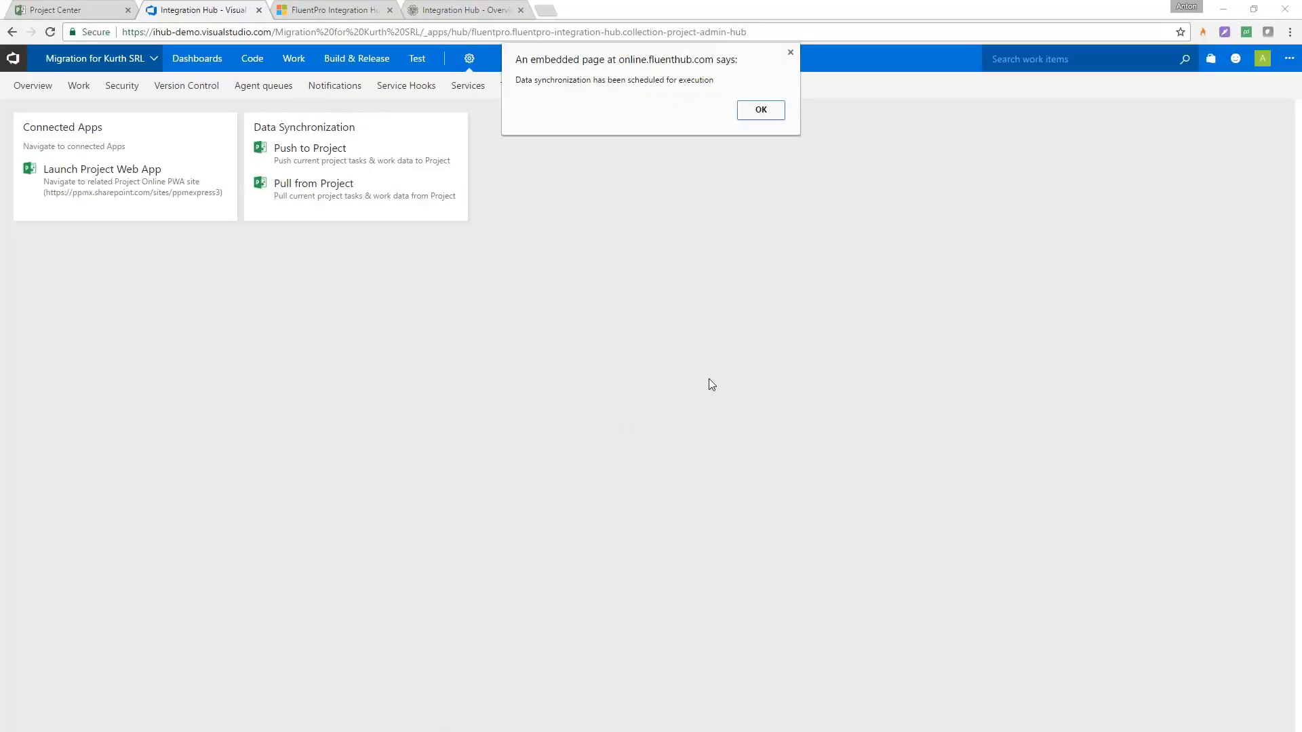
pyautogui.click(761, 110)
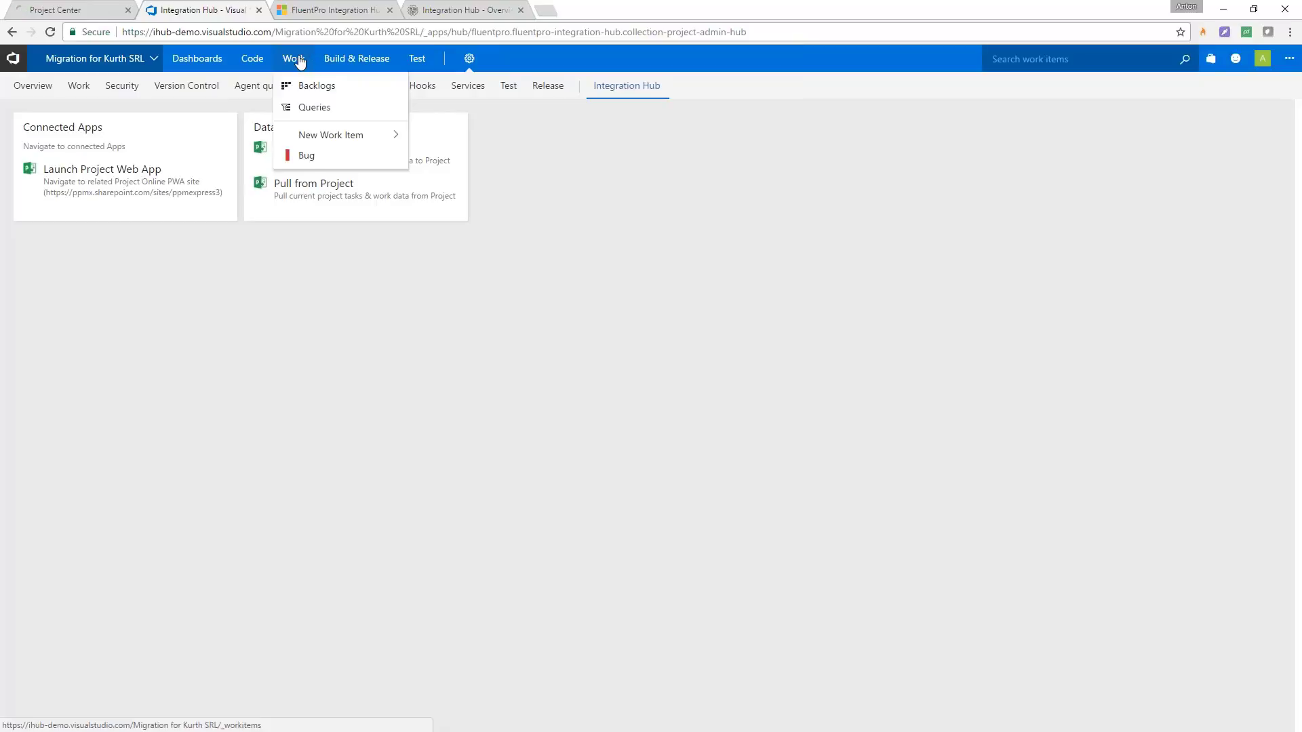
# - Open the All Tasks query under My Queries to check the work items
pyautogui.click(295, 60)
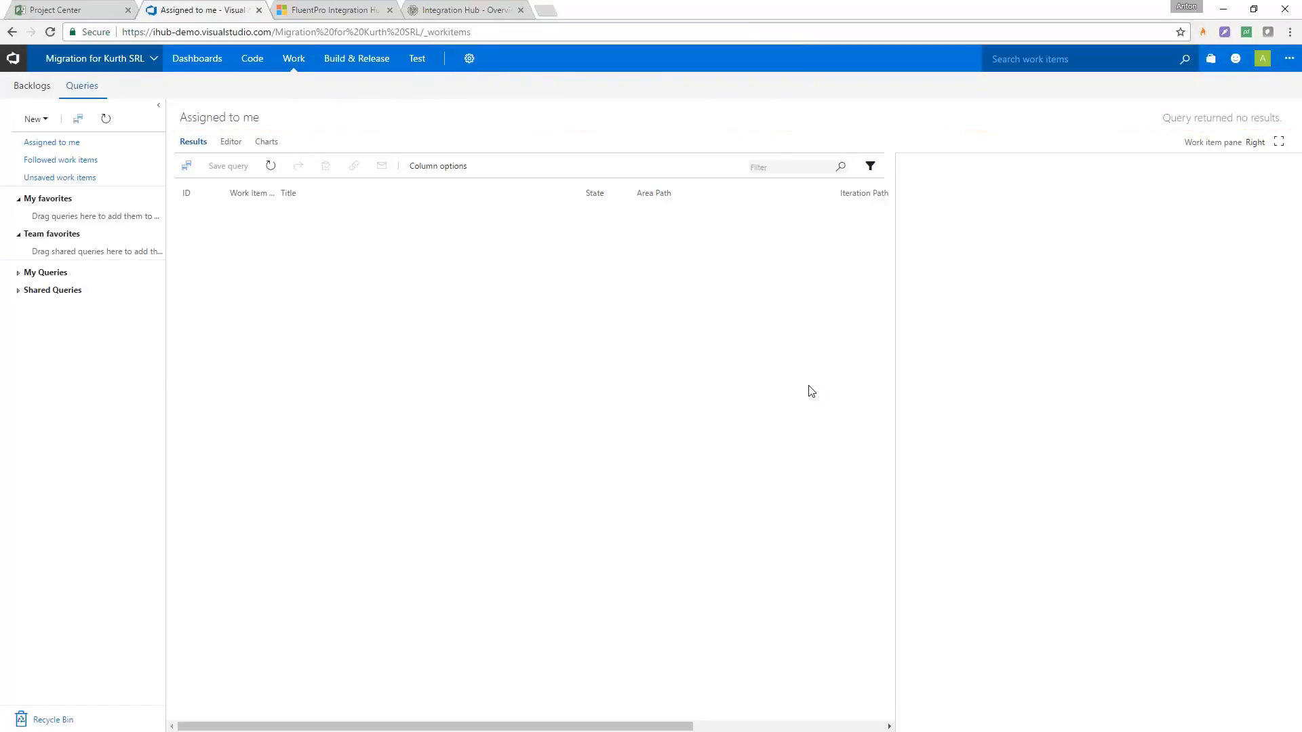
pyautogui.click(19, 274)
pyautogui.click(46, 290)
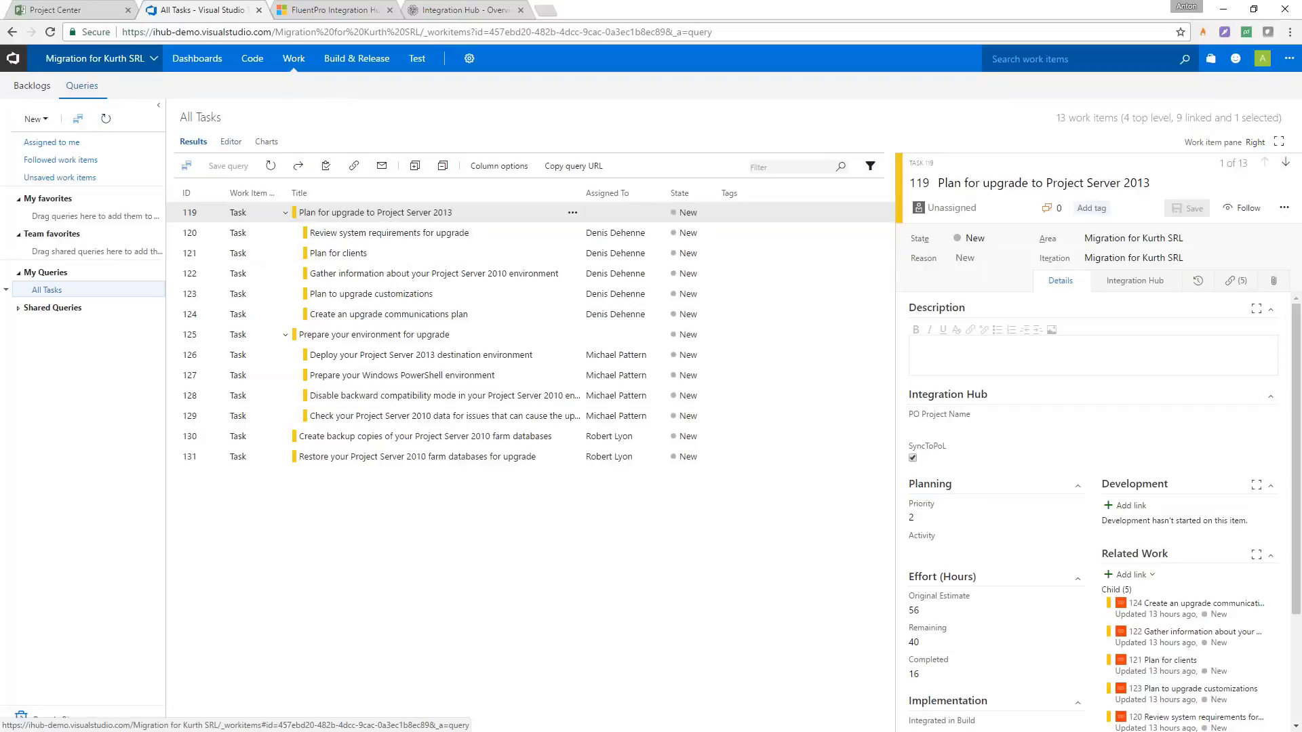
# - Visit the project's dashboard and reopen the All Tasks query to look for the SharePoint upgrade work items
pyautogui.click(157, 59)
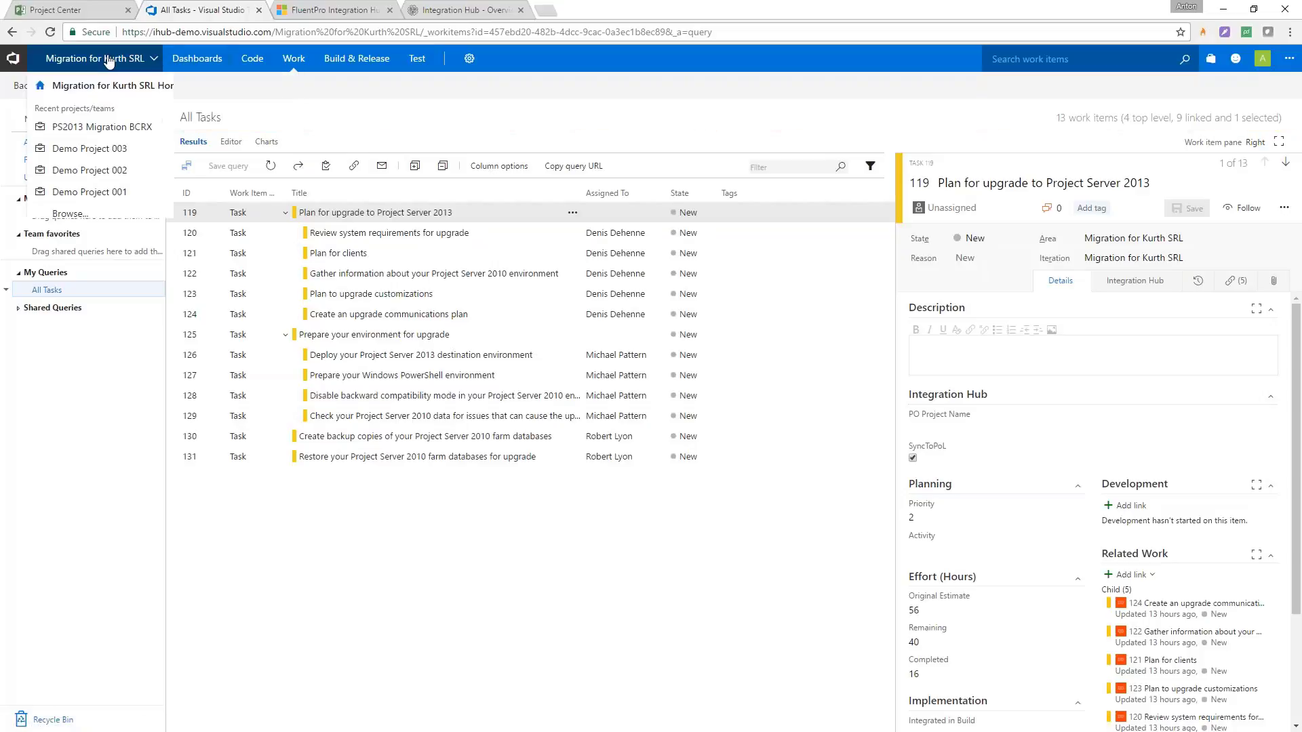
pyautogui.click(197, 59)
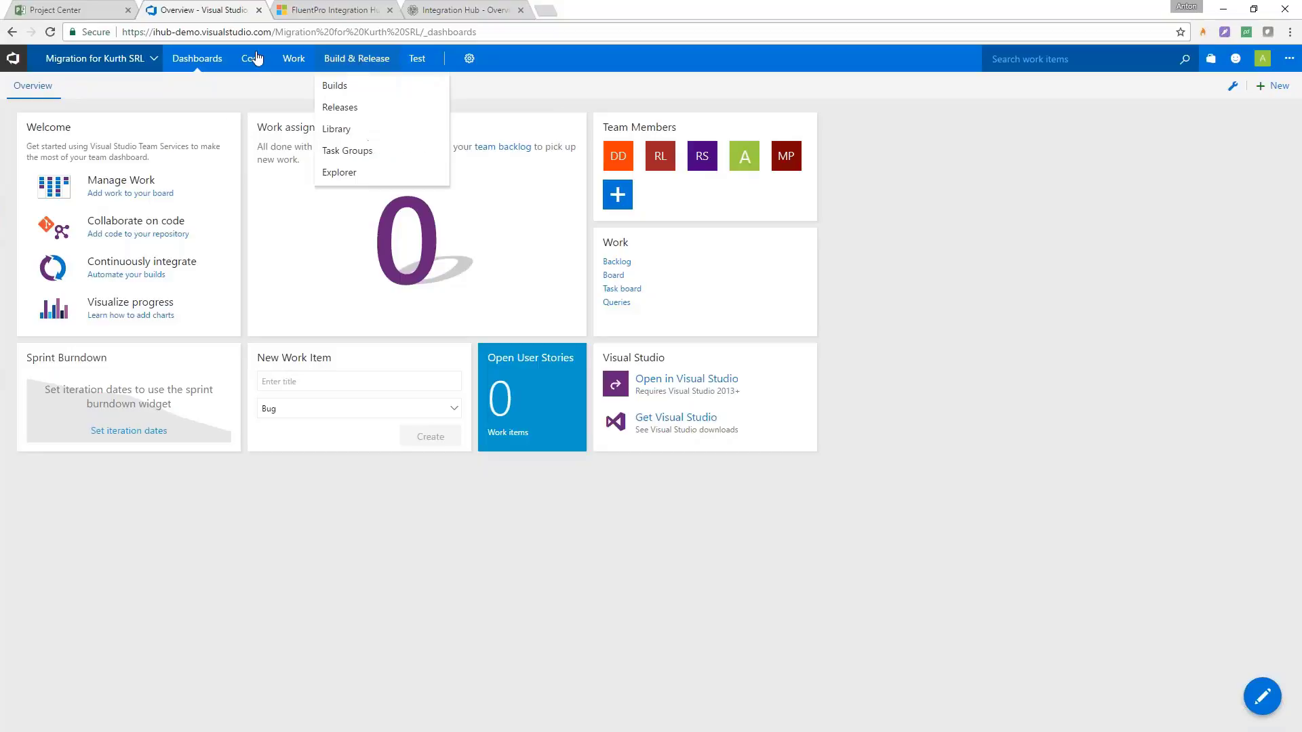
pyautogui.click(298, 60)
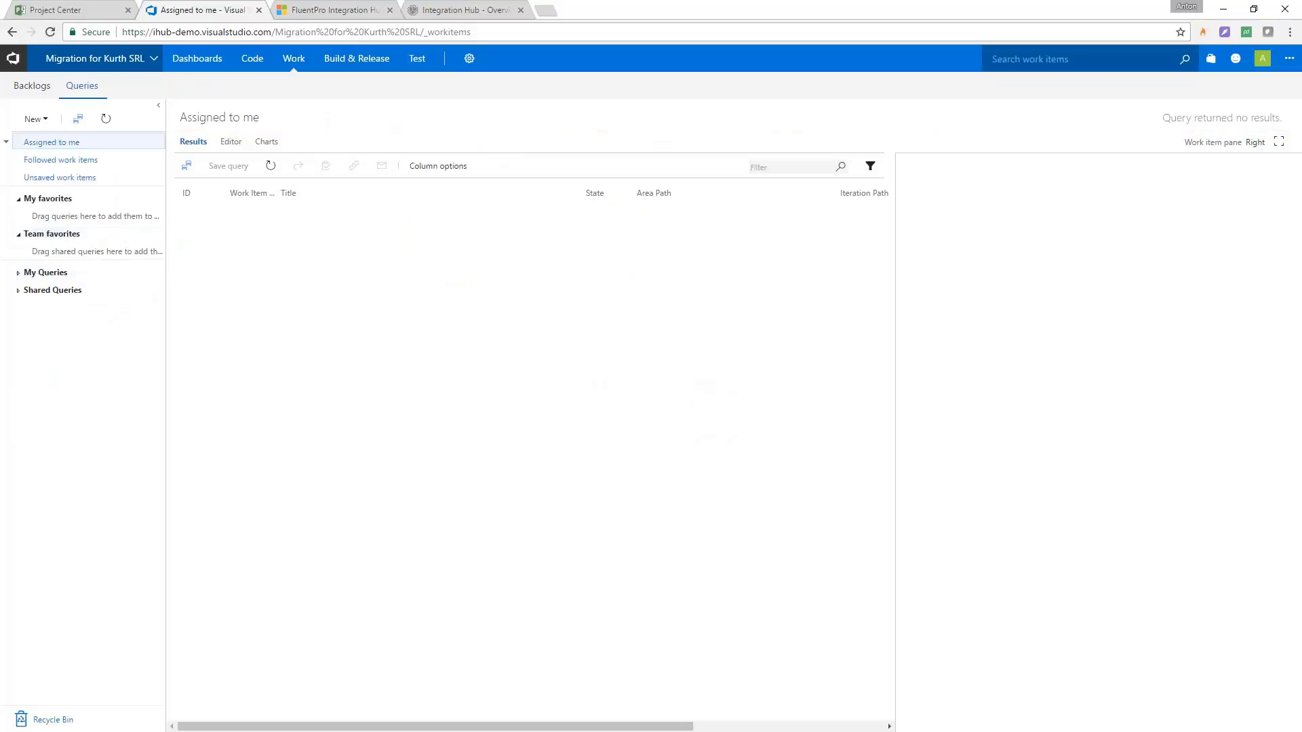
pyautogui.click(62, 296)
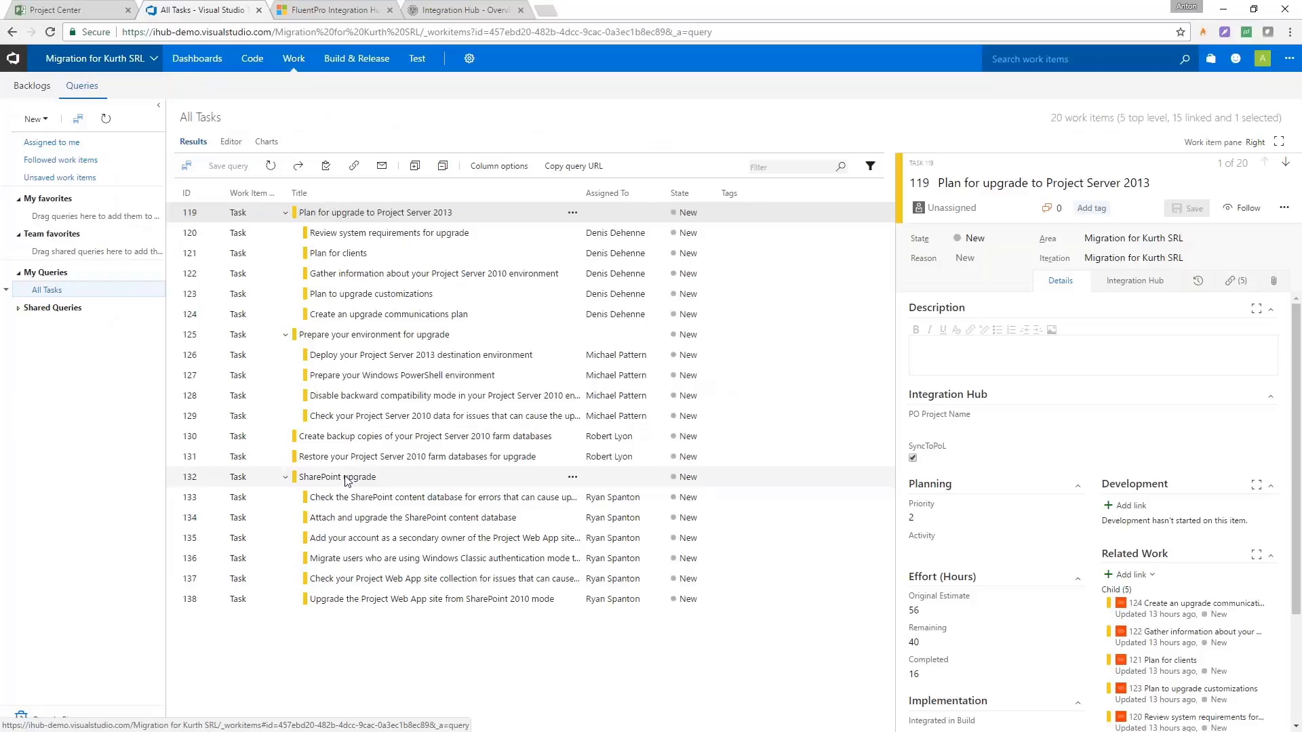
# - Set Completed to 16 and Remaining to 0 on work item 133, Check the SharePoint content database, and save it
pyautogui.click(429, 503)
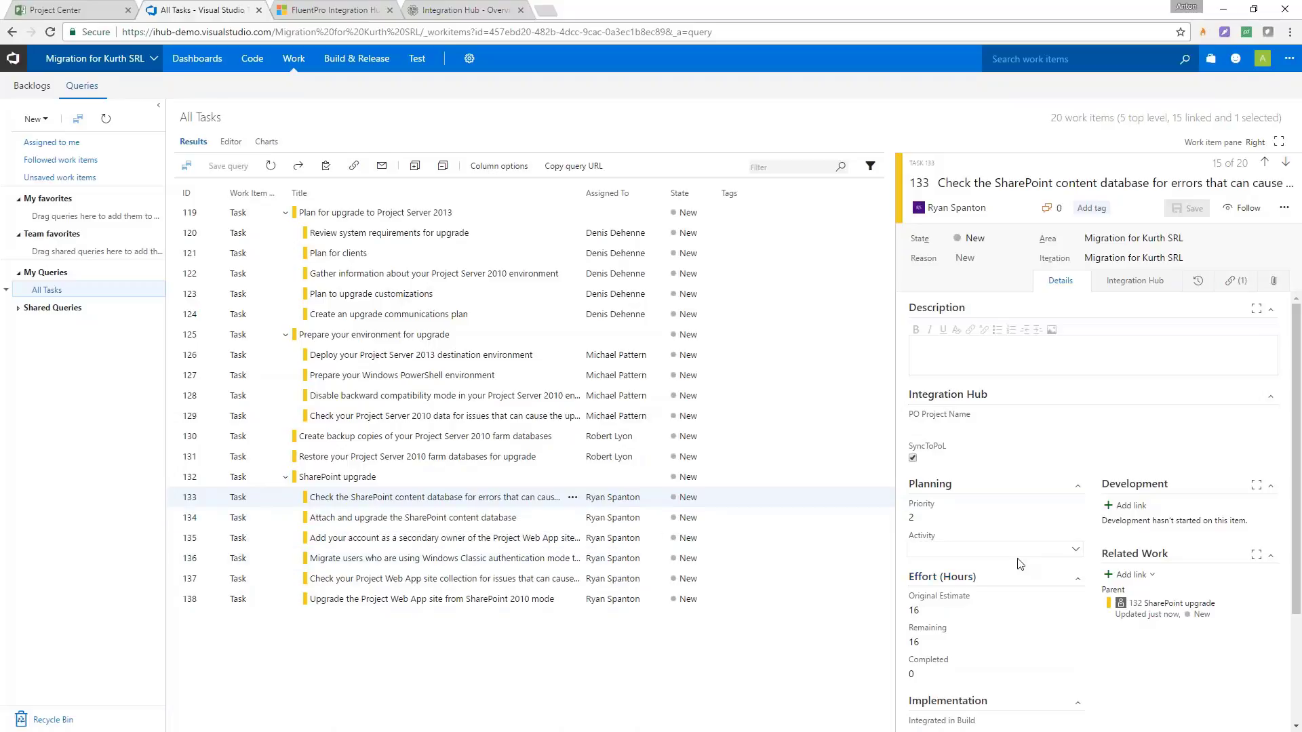
pyautogui.click(931, 676)
pyautogui.write('16')
pyautogui.click(958, 645)
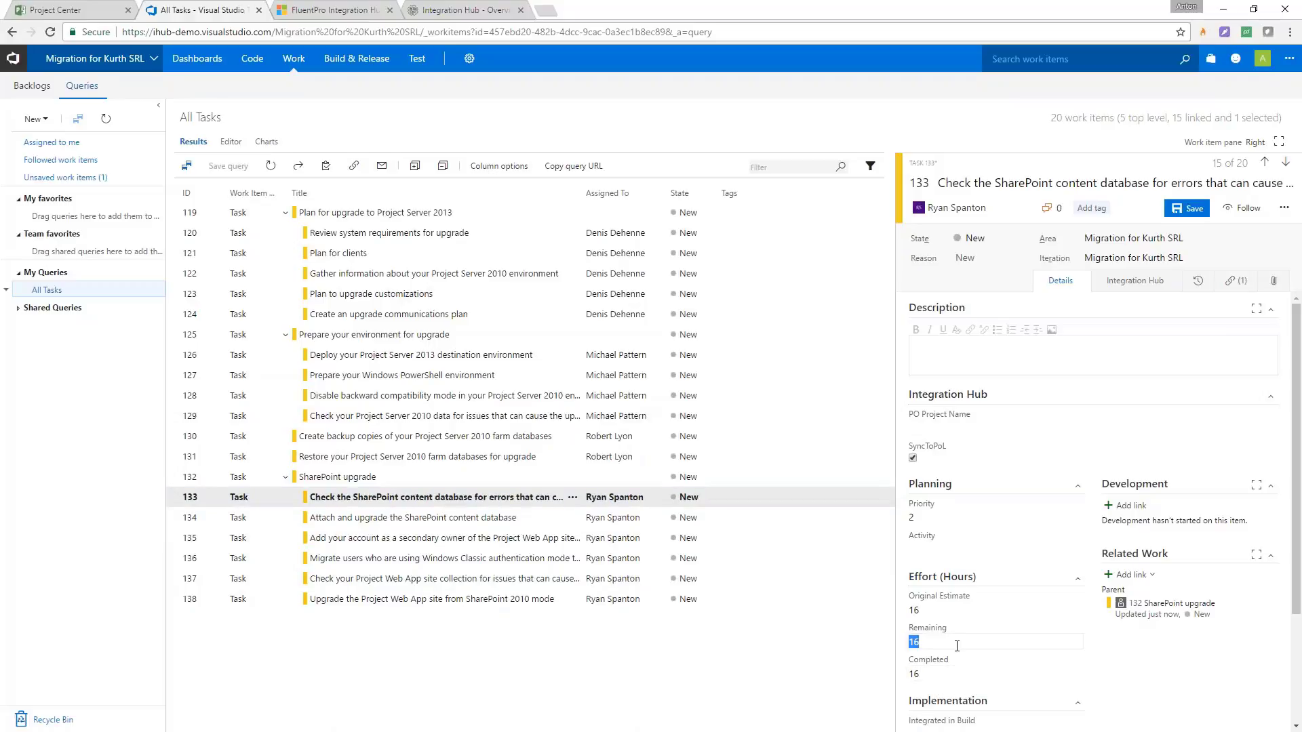
pyautogui.write('0')
pyautogui.click(1066, 451)
pyautogui.click(1187, 208)
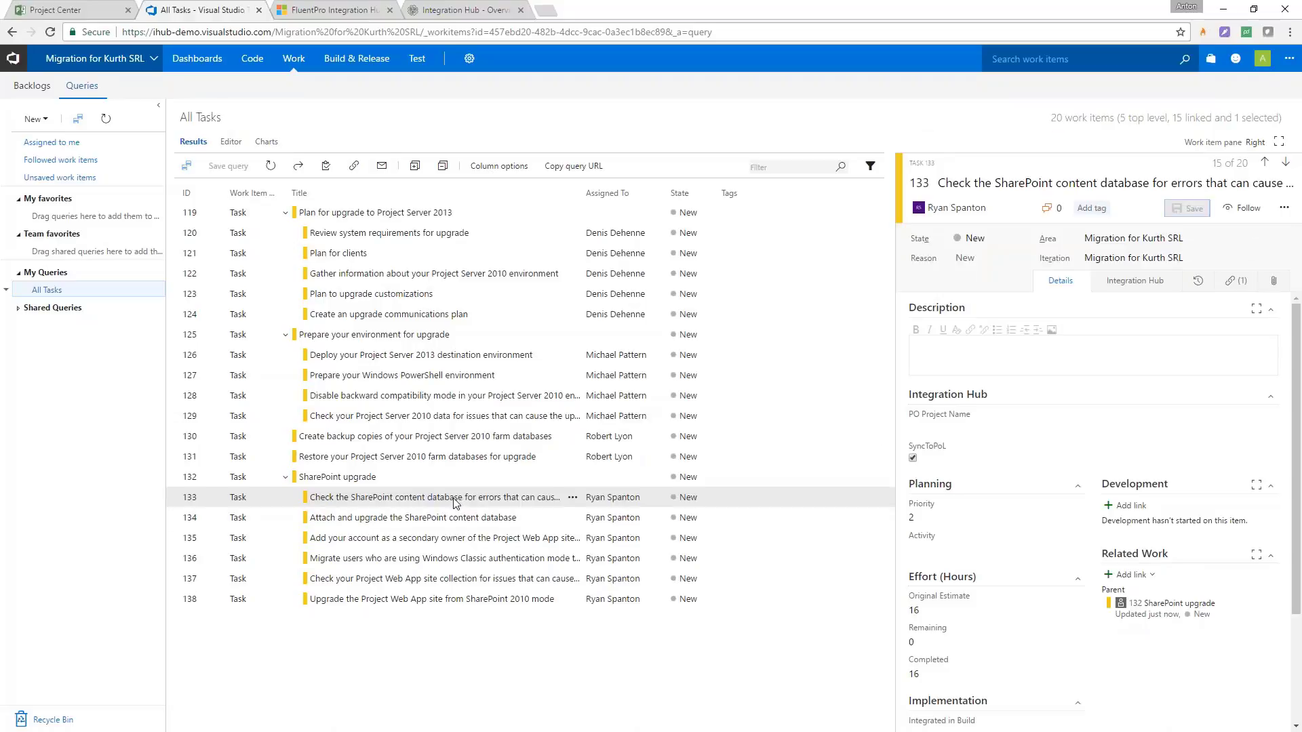
# - Compare the effort hours of work items 133 and 134 under SharePoint upgrade
pyautogui.click(373, 501)
pyautogui.click(375, 519)
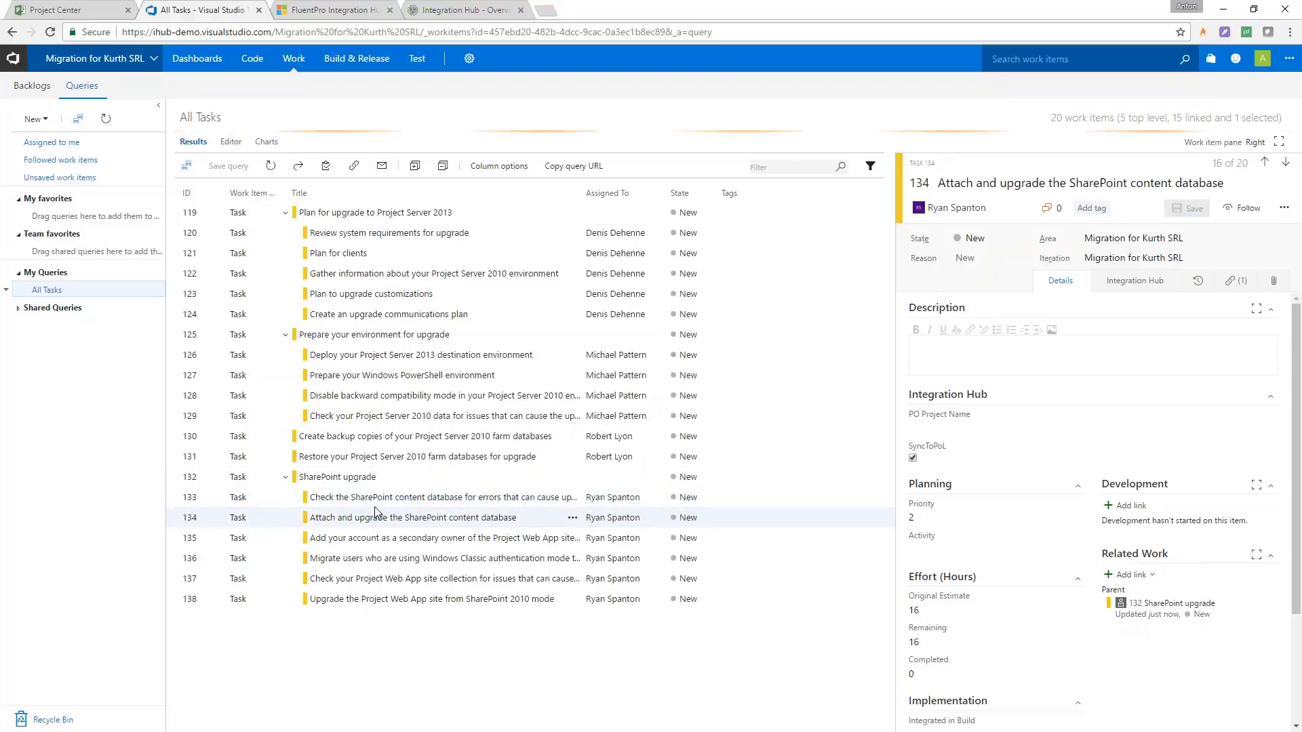
pyautogui.click(379, 500)
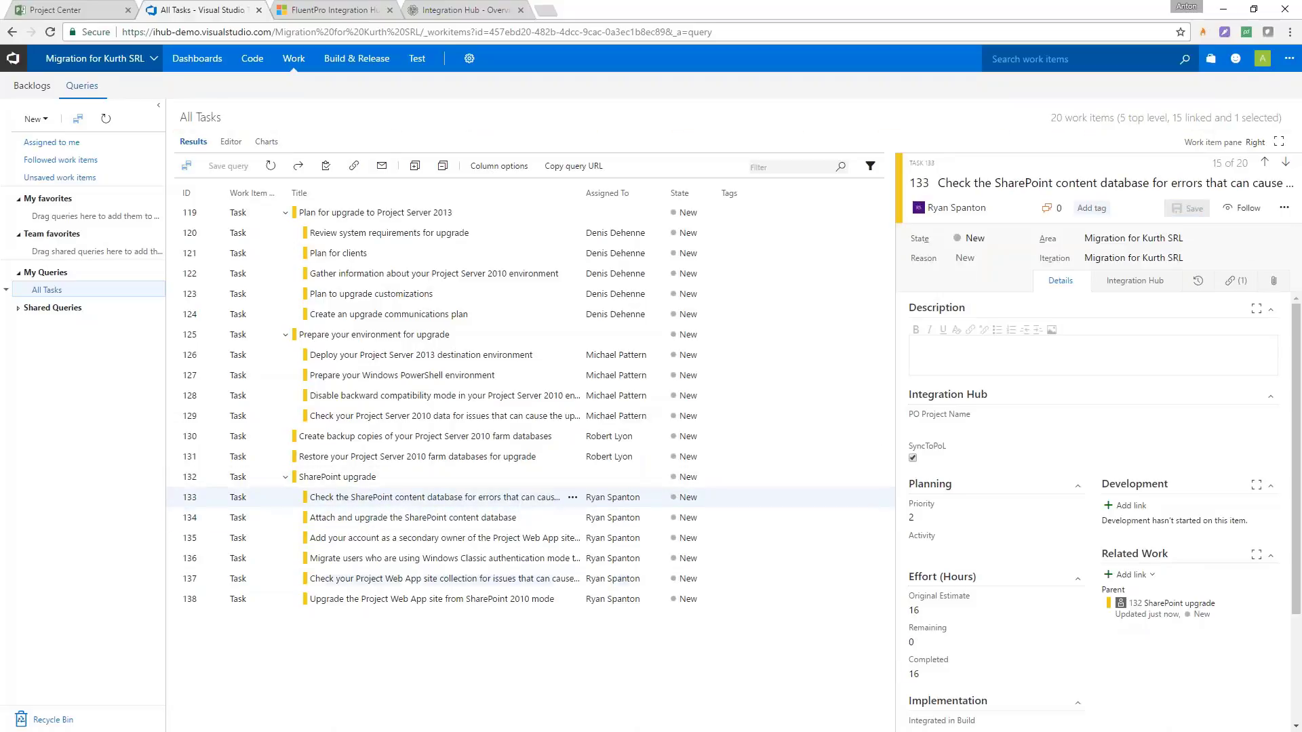
pyautogui.click(461, 519)
# - Open the project's Integration Hub page and run Push to Project
pyautogui.click(469, 58)
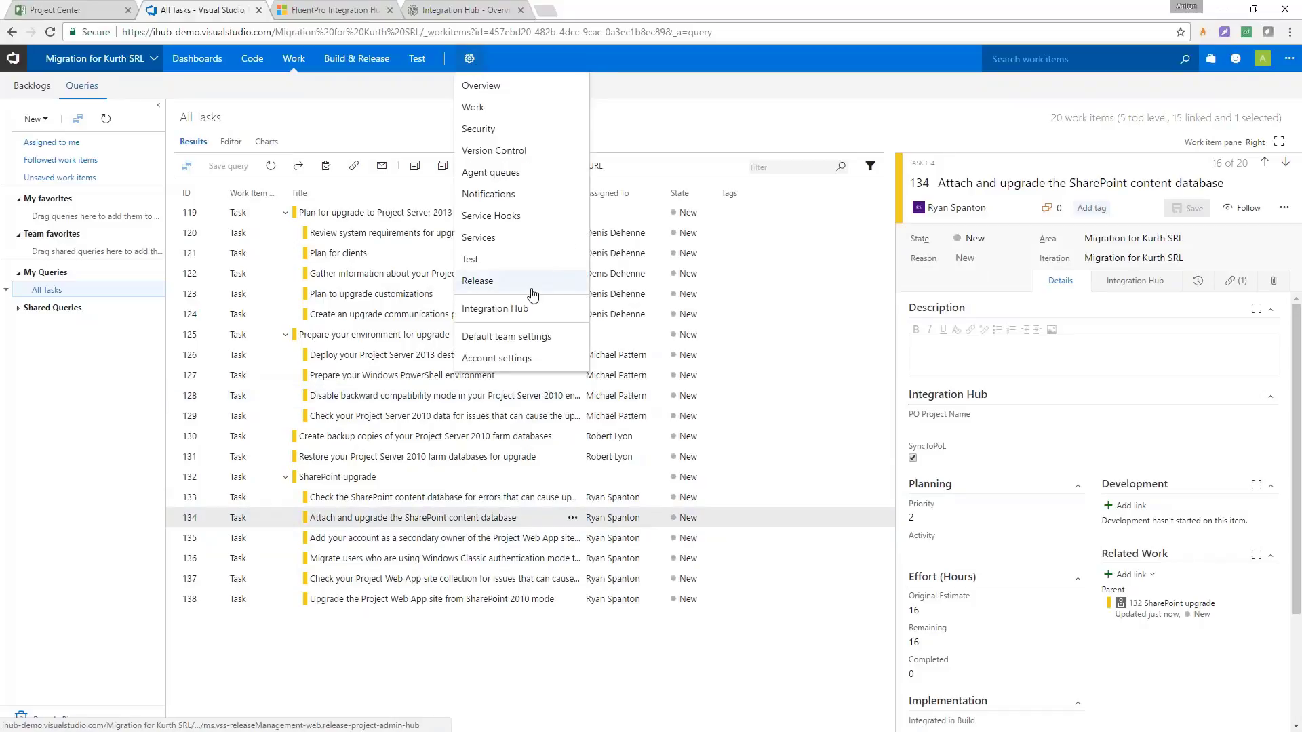
pyautogui.click(494, 309)
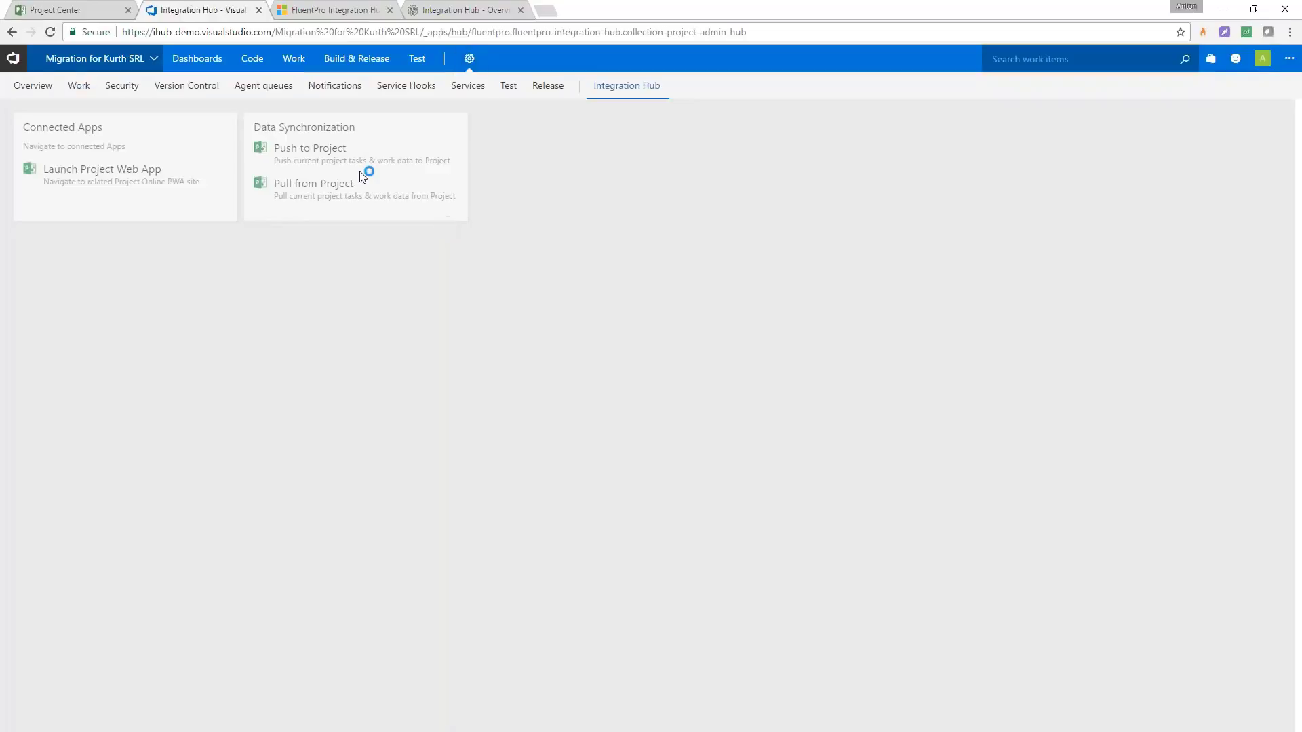
pyautogui.click(282, 150)
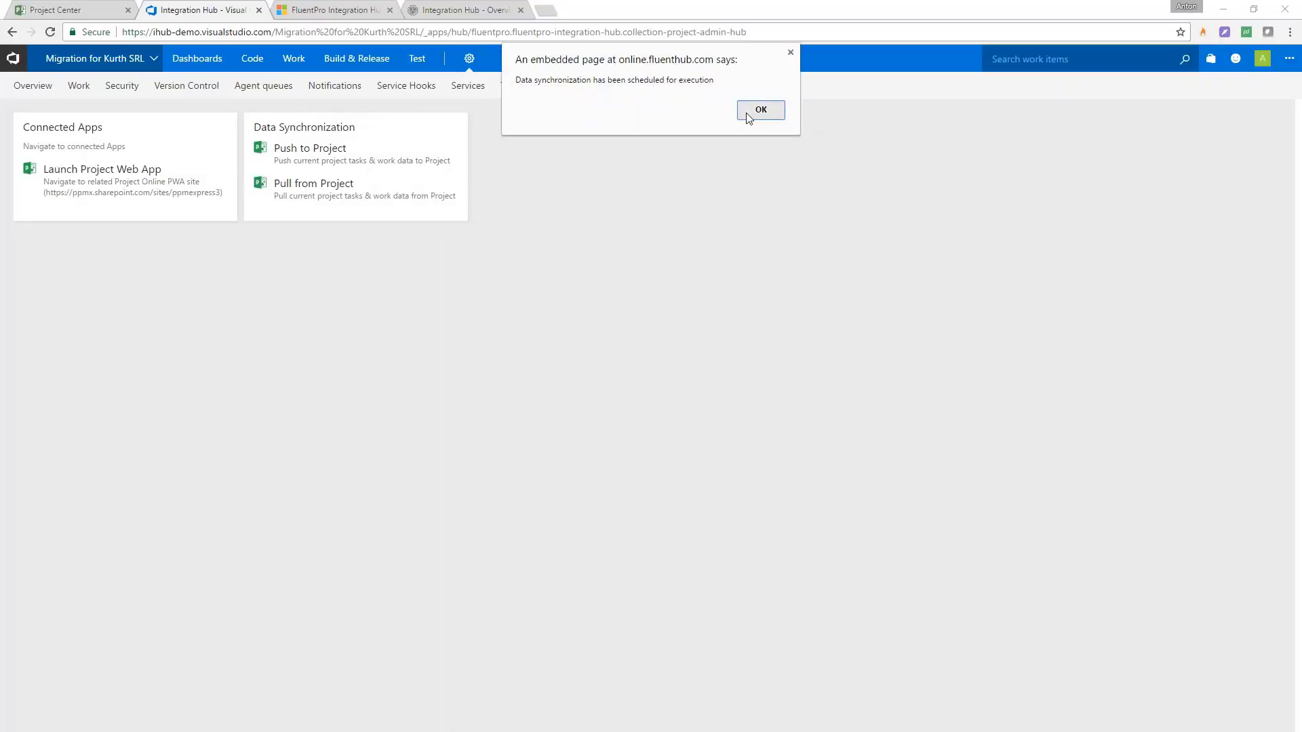
pyautogui.click(749, 114)
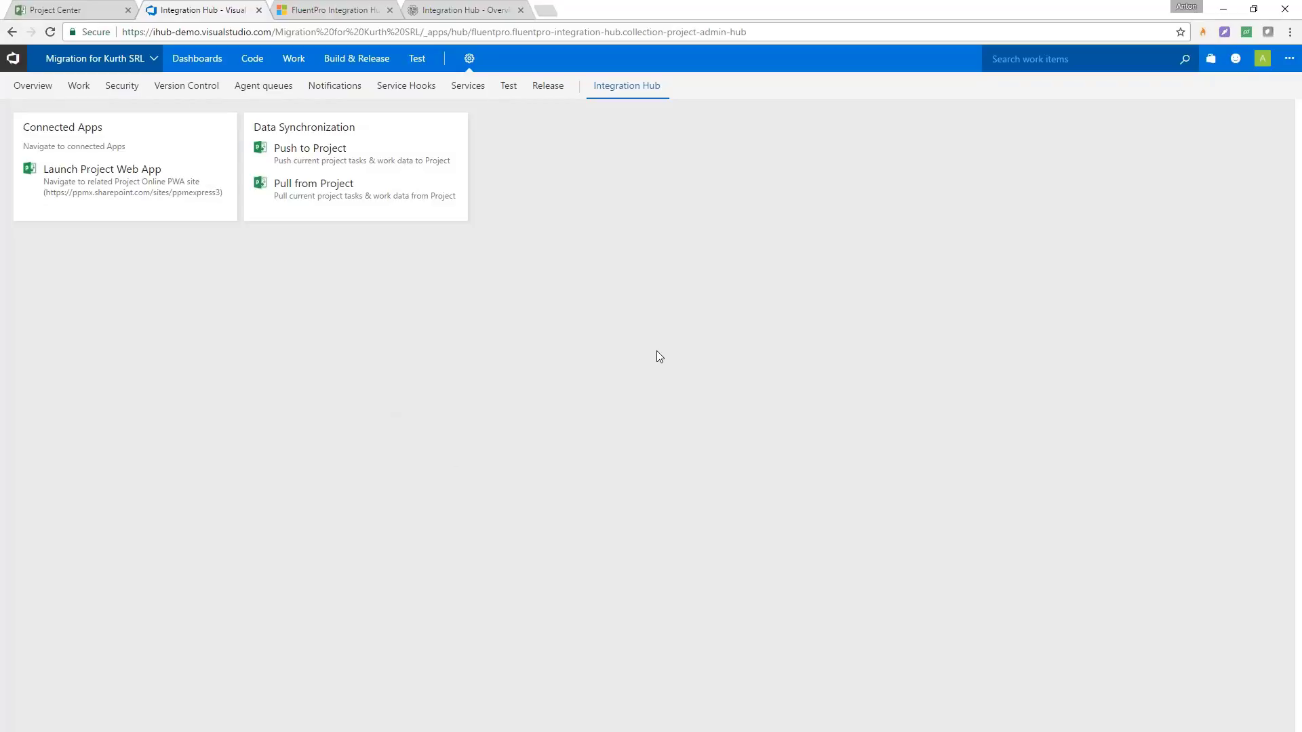
# - Switch to Project Online, open the PS Migration A Kurth SRL (Med) schedule from the Project Center and reload it
pyautogui.hotkey('ctrl', 'shift', 'Tab')
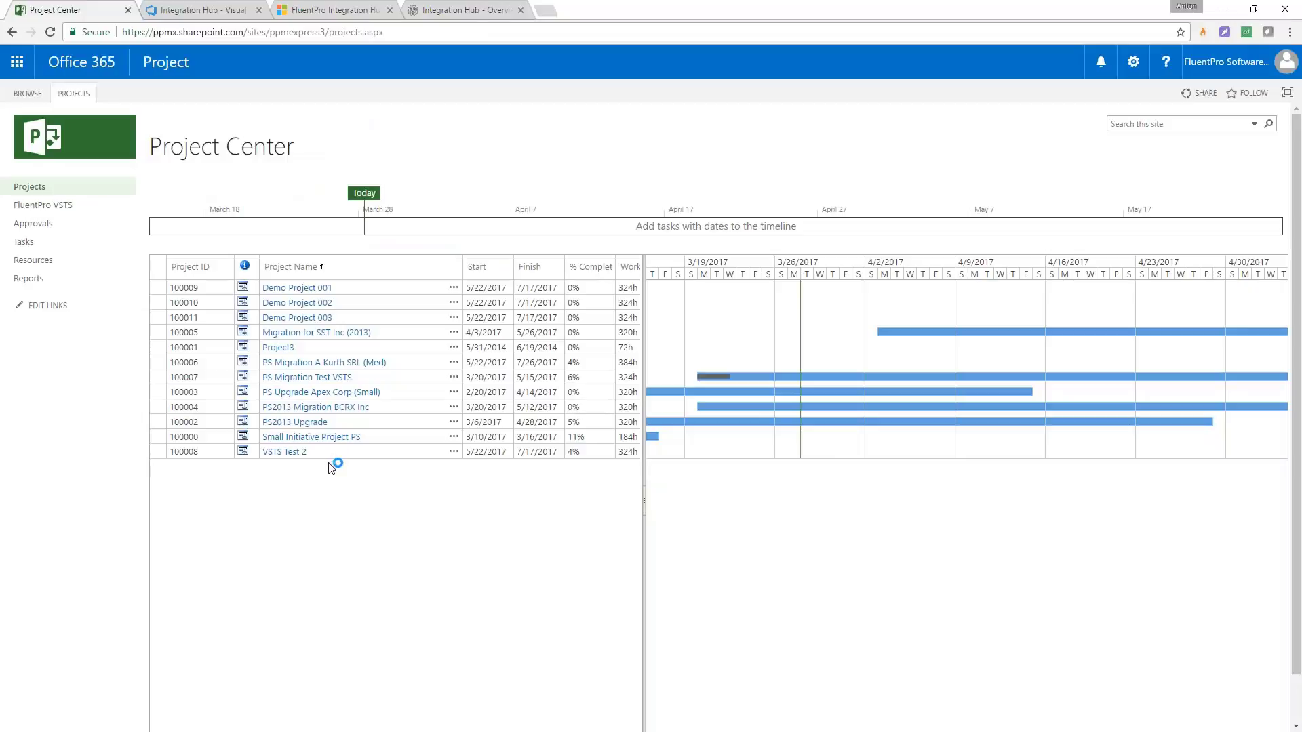
pyautogui.click(318, 364)
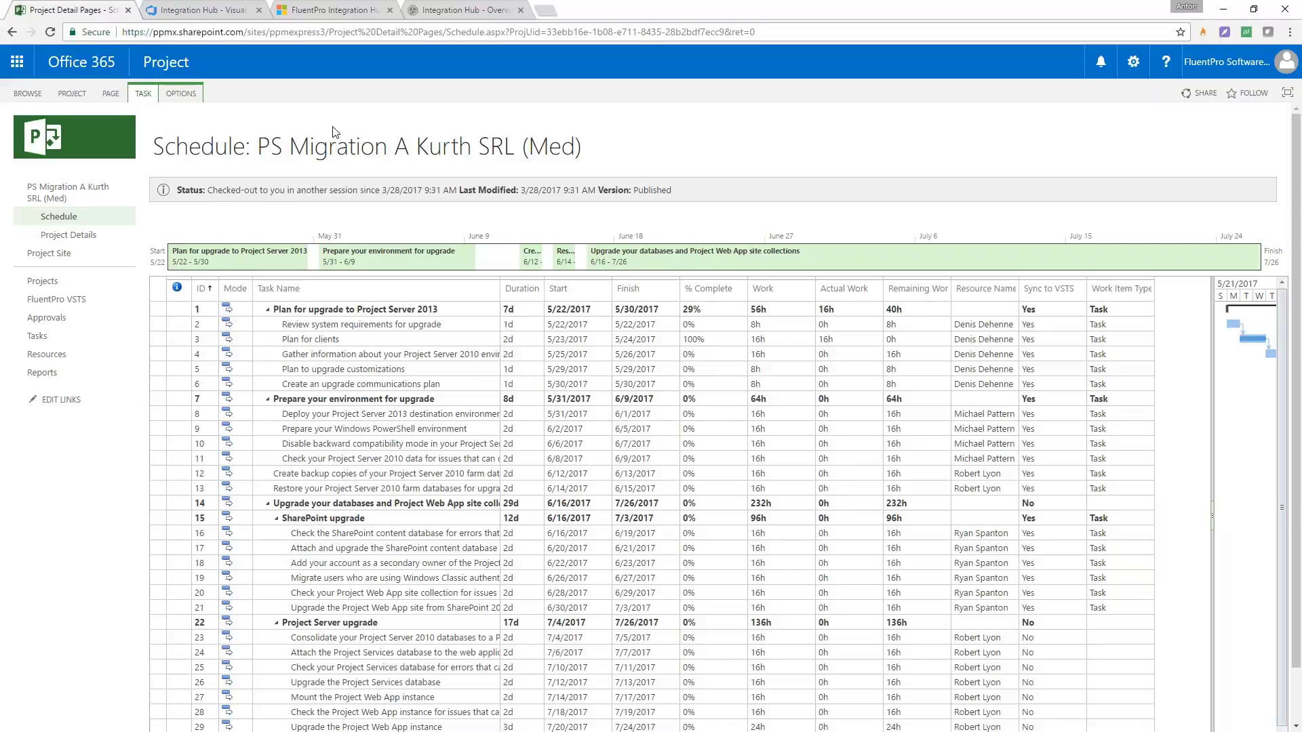
pyautogui.press('F5')
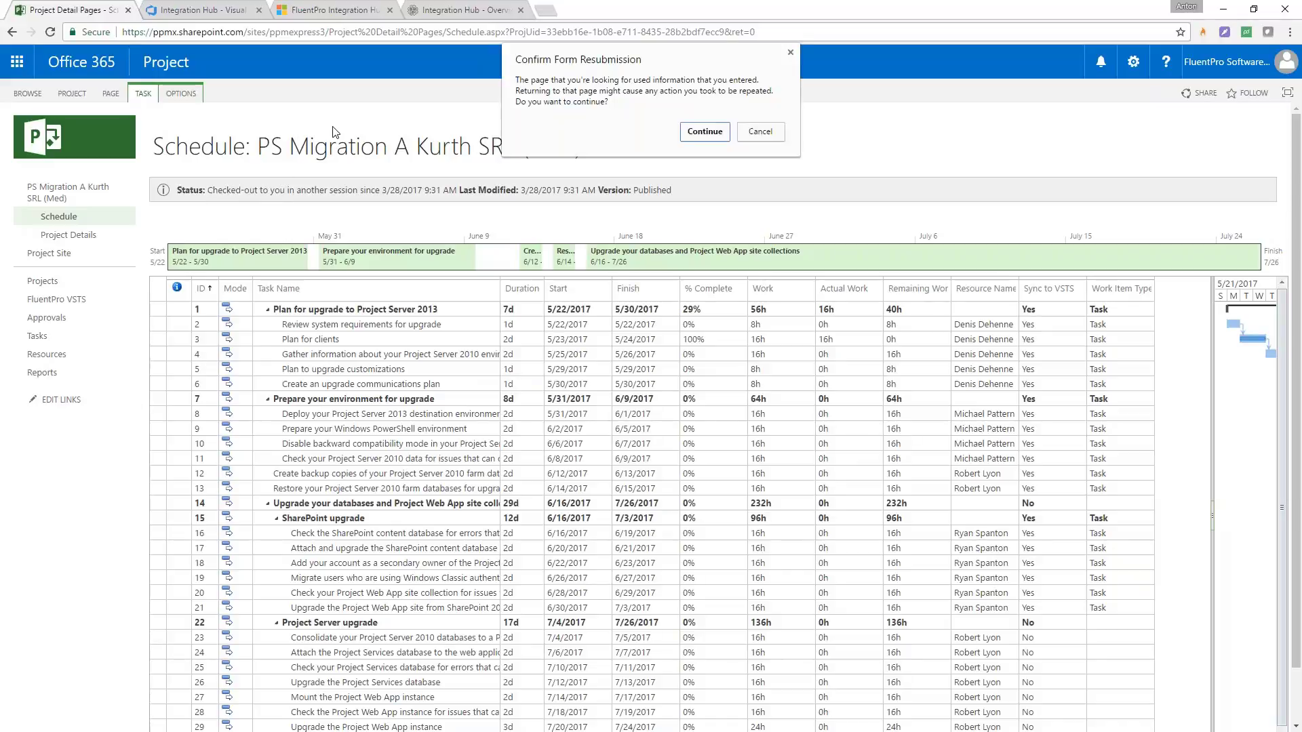
pyautogui.click(707, 132)
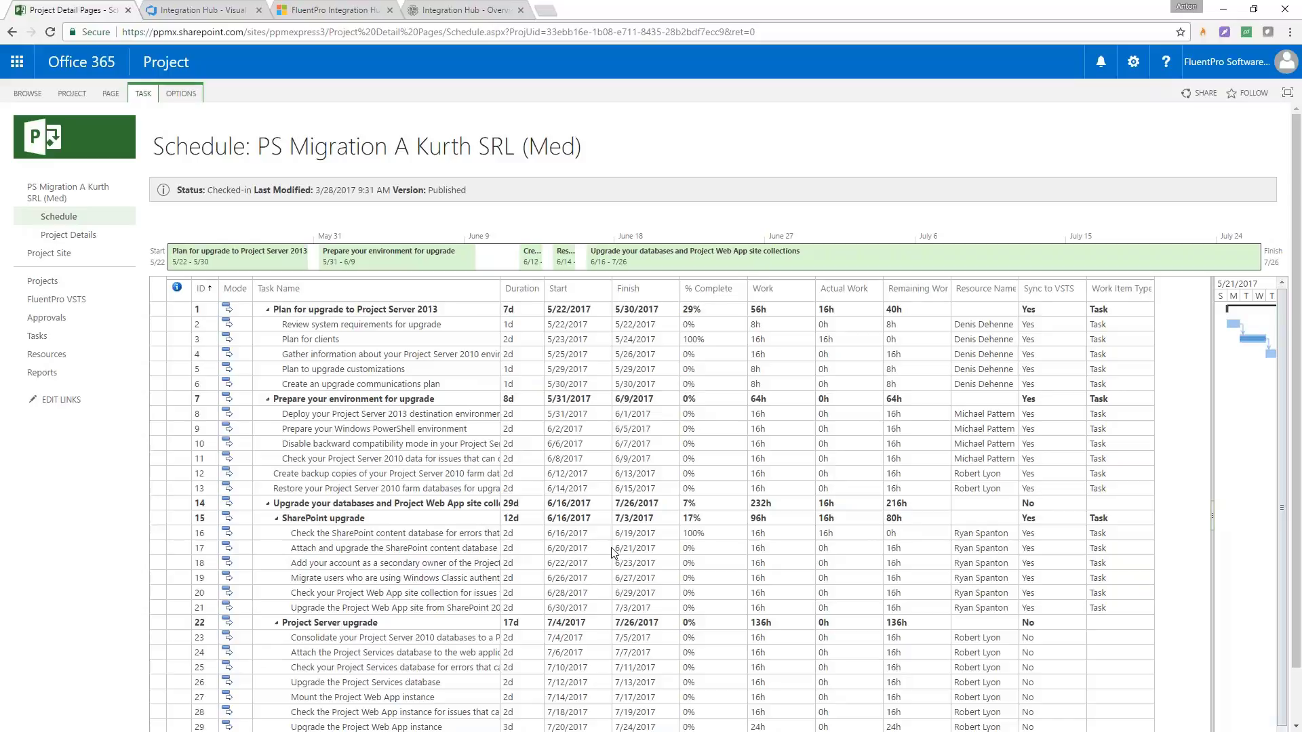
# - Open the schedule for editing and examine the progress and work values of the SharePoint upgrade tasks
pyautogui.click(144, 95)
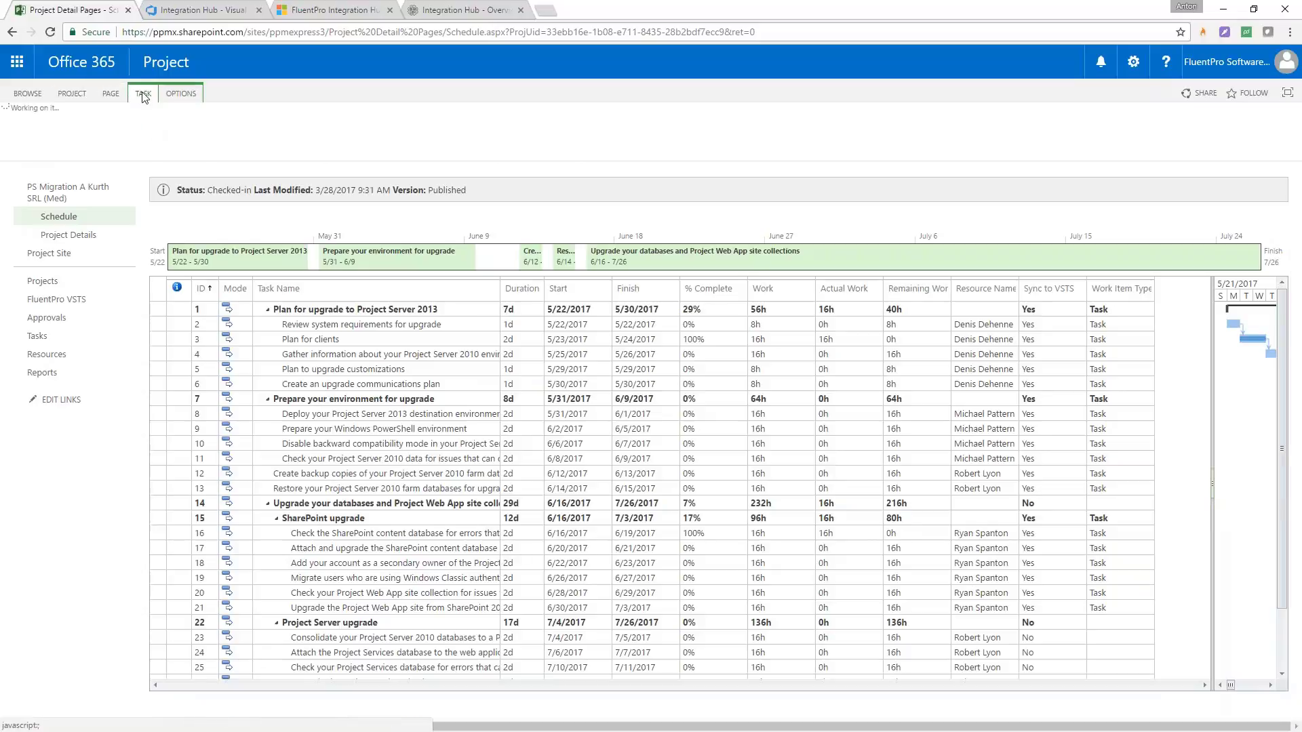
pyautogui.click(97, 122)
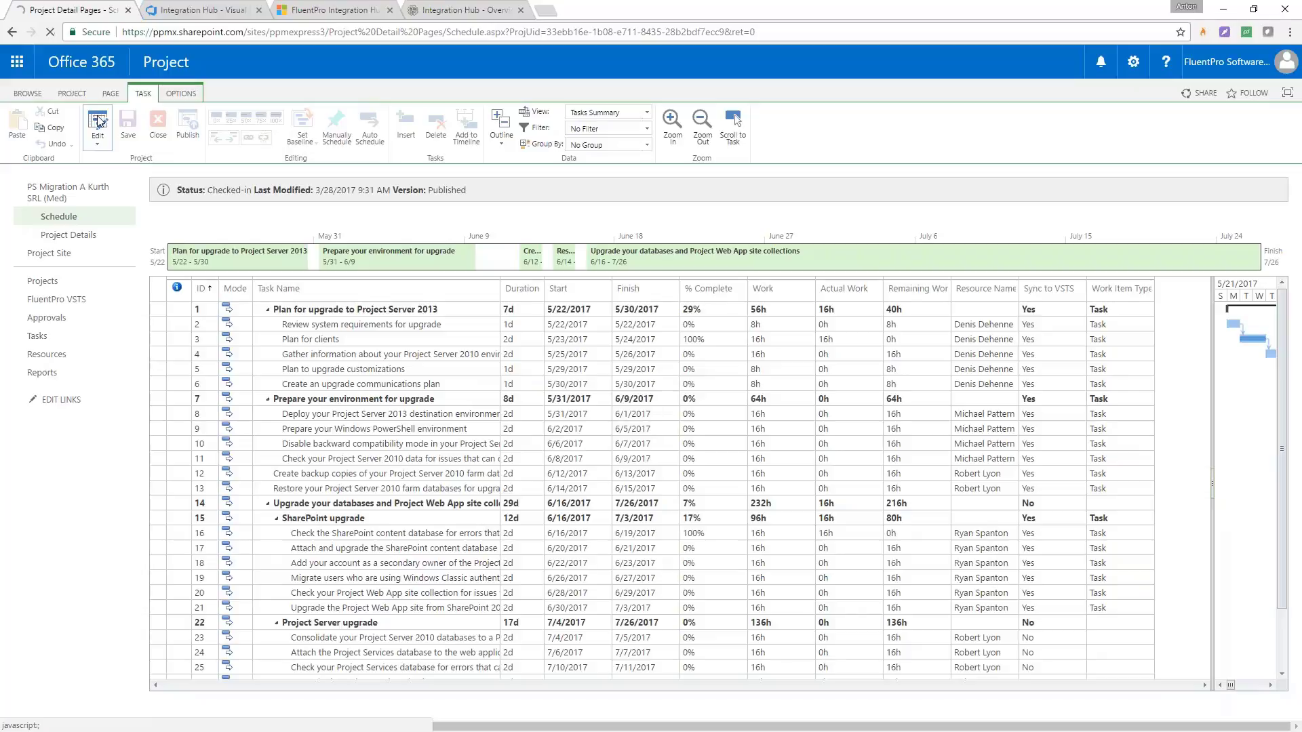
pyautogui.scroll(-4, 738, 499)
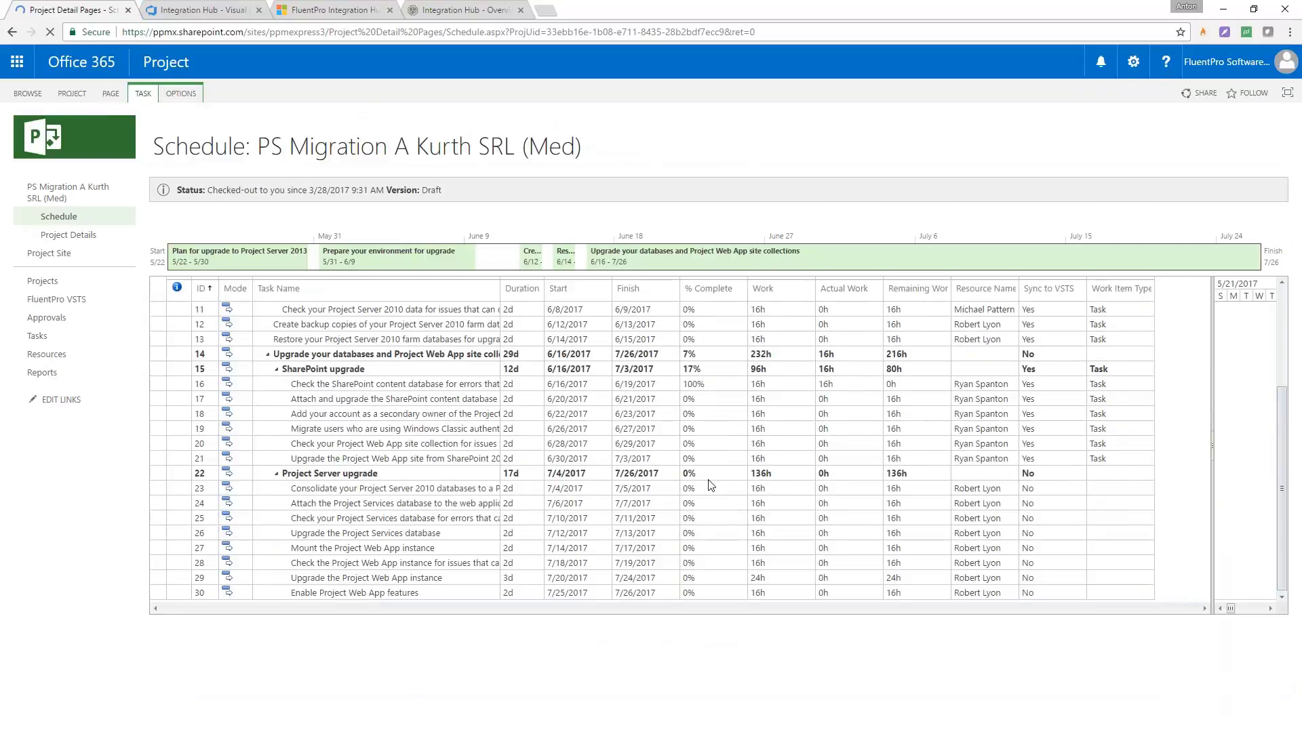
pyautogui.scroll(2, 705, 489)
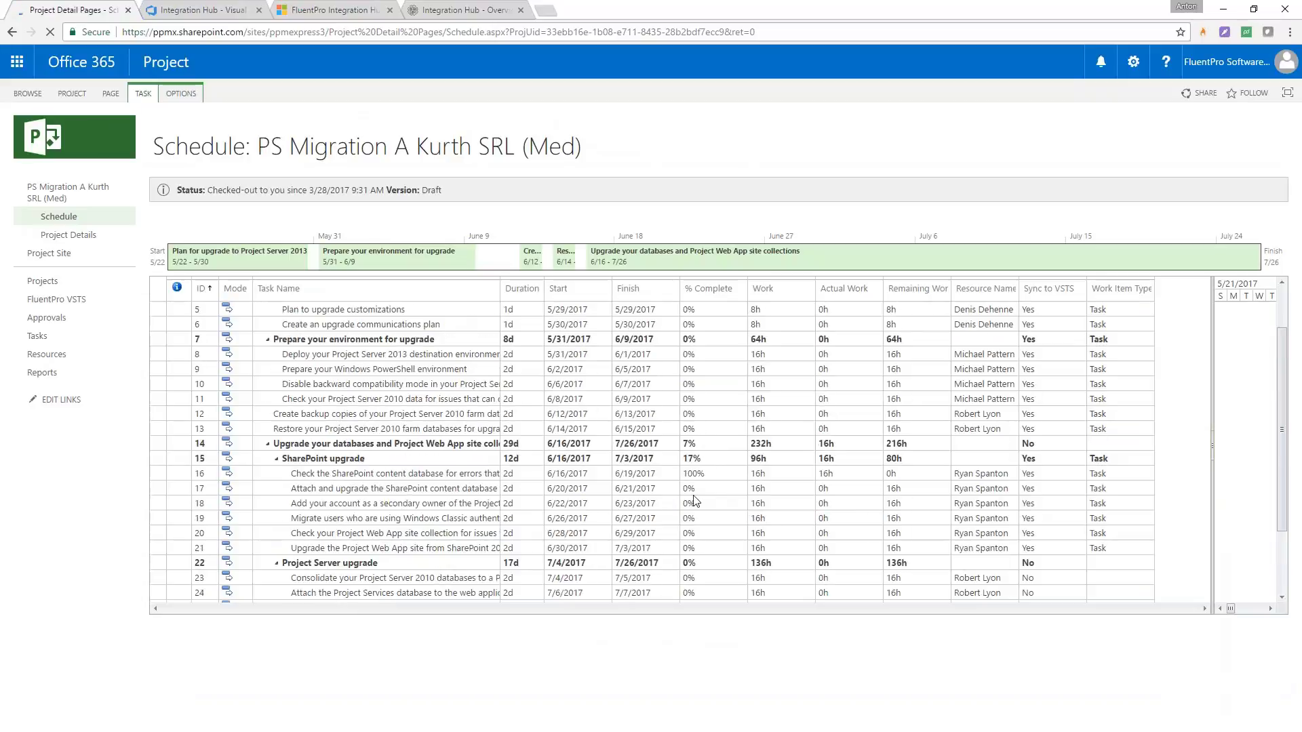
# - Set the duration of task 18 to 3 days and task 19 to 4 days under SharePoint upgrade
pyautogui.click(916, 489)
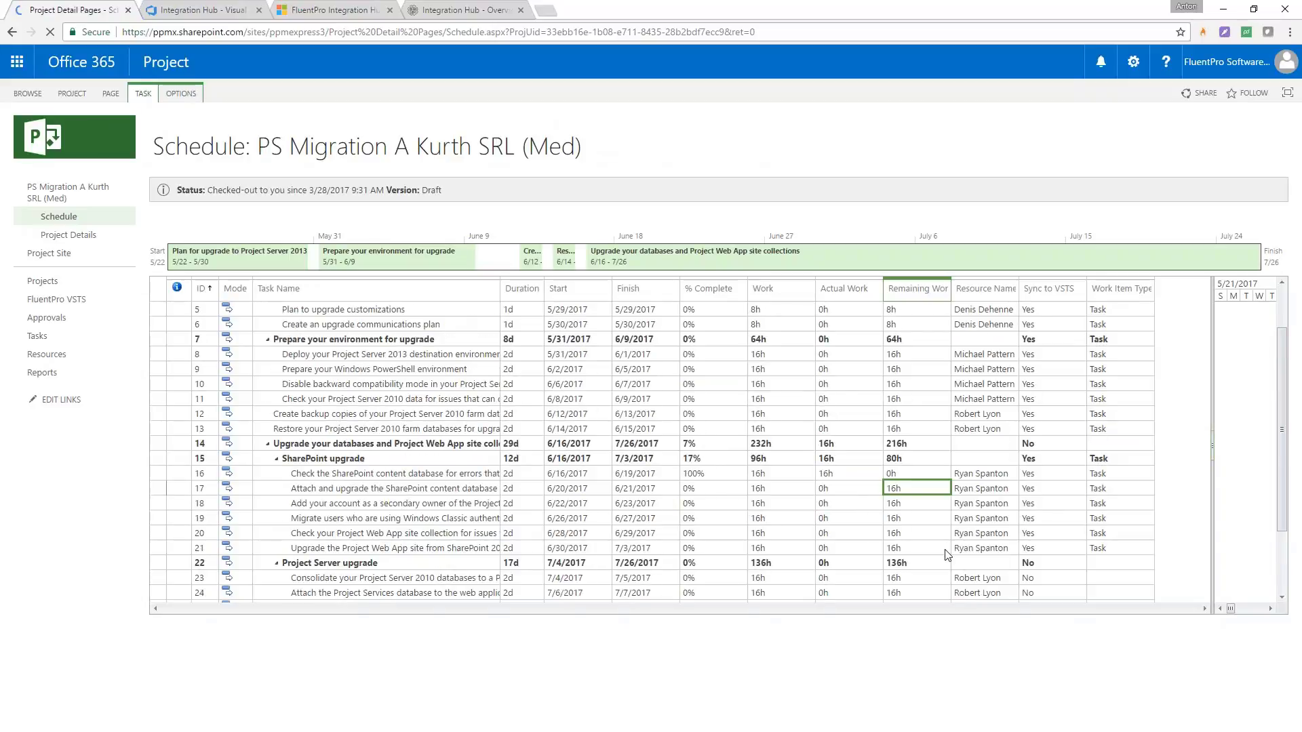
pyautogui.press('Left')
pyautogui.press('Left')
pyautogui.press('Down')
pyautogui.press('Left')
pyautogui.press('Left')
pyautogui.press('Left')
pyautogui.press('Left')
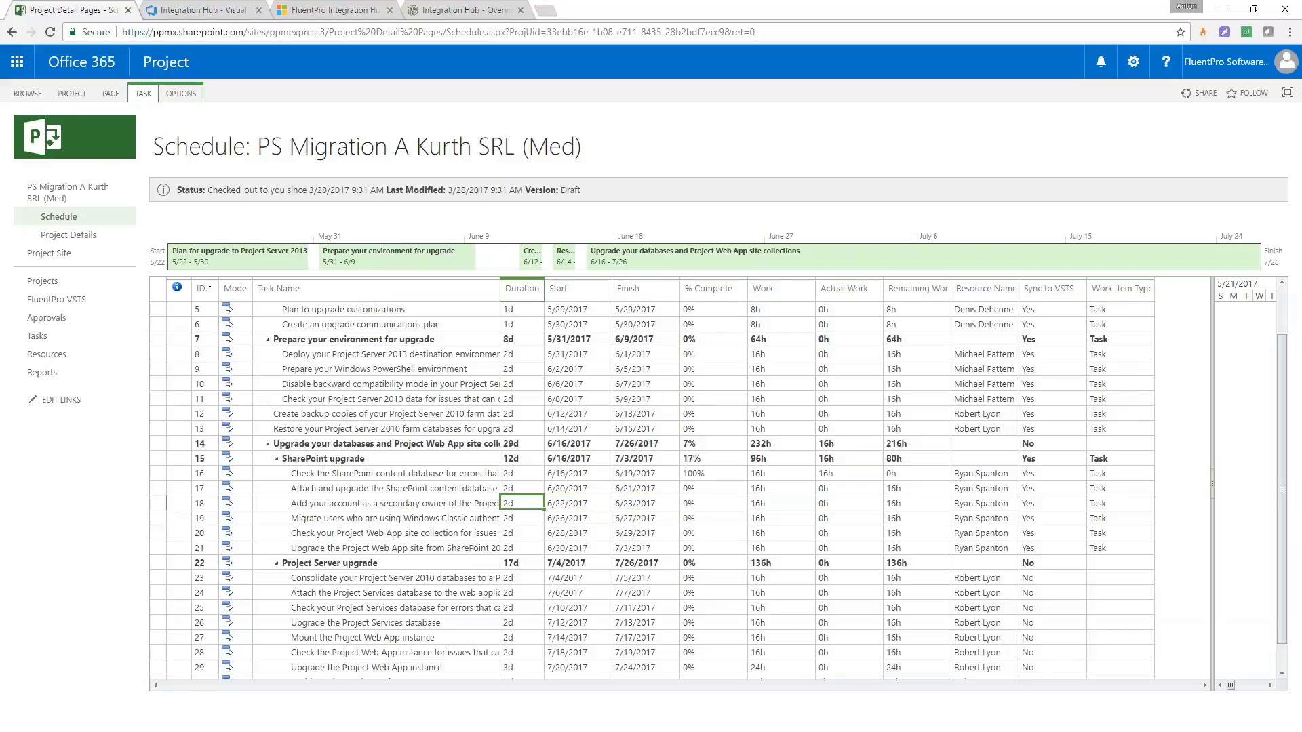
pyautogui.write('3')
pyautogui.press('Return')
pyautogui.write('4')
pyautogui.press('Return')
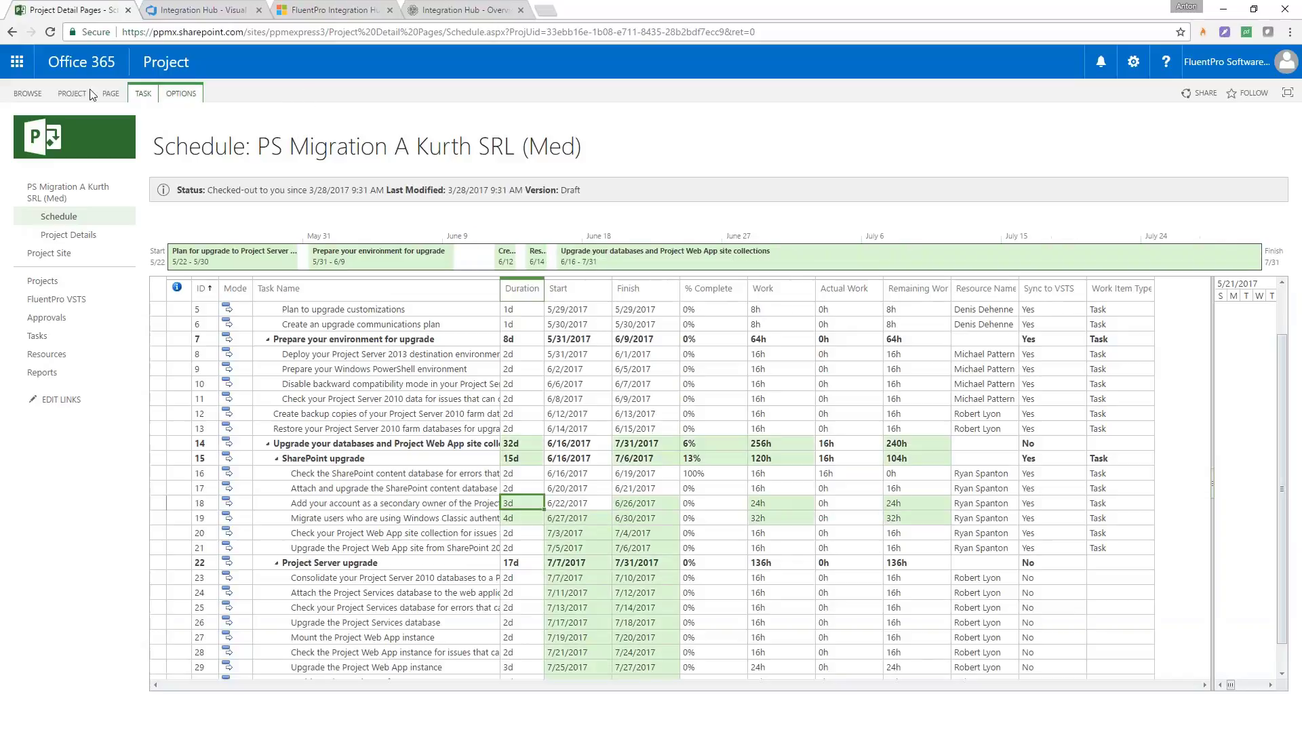
# - Publish the changed schedule and close it
pyautogui.click(65, 96)
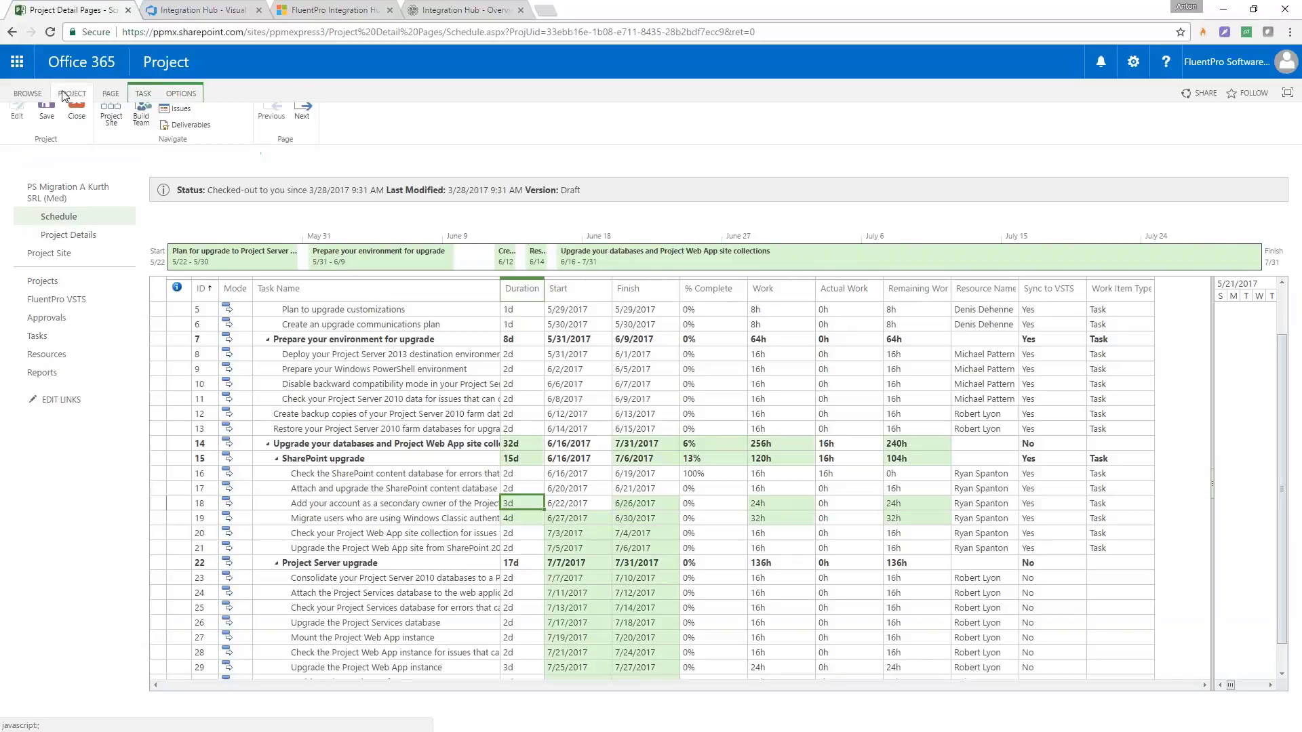
pyautogui.click(144, 94)
pyautogui.click(187, 127)
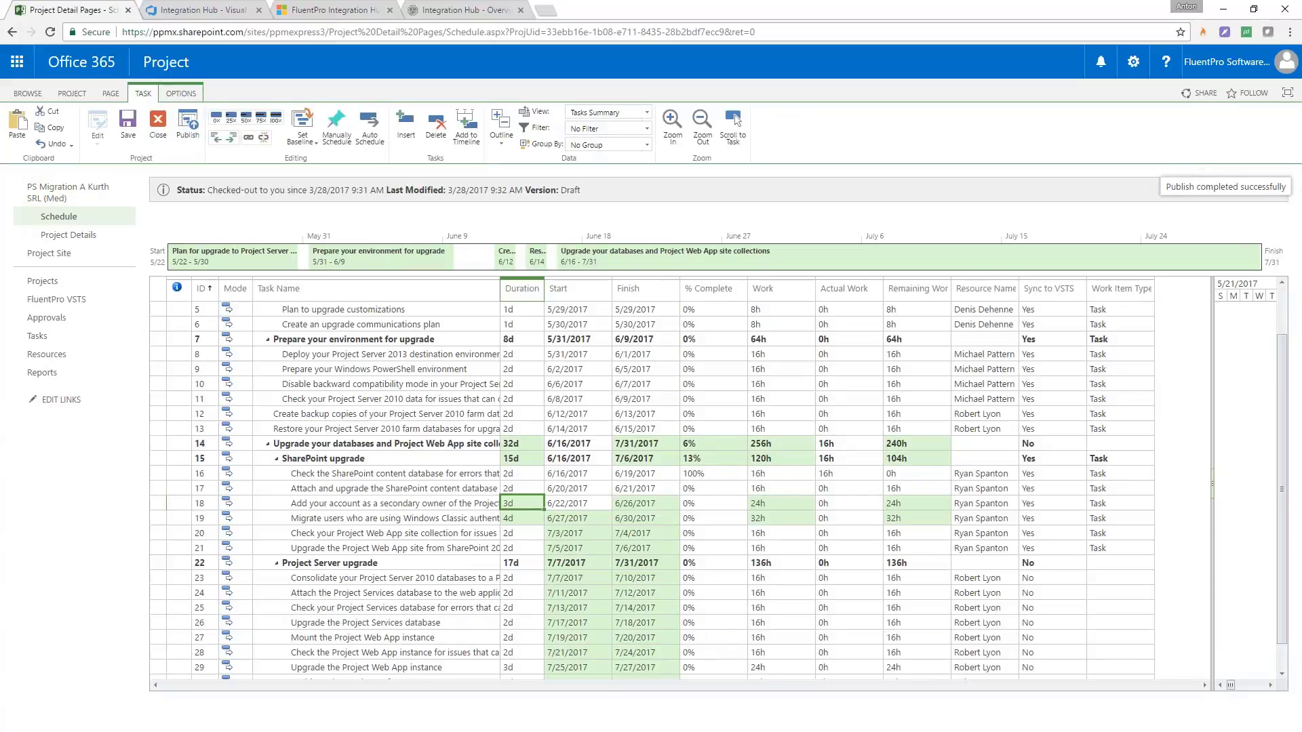
pyautogui.click(158, 124)
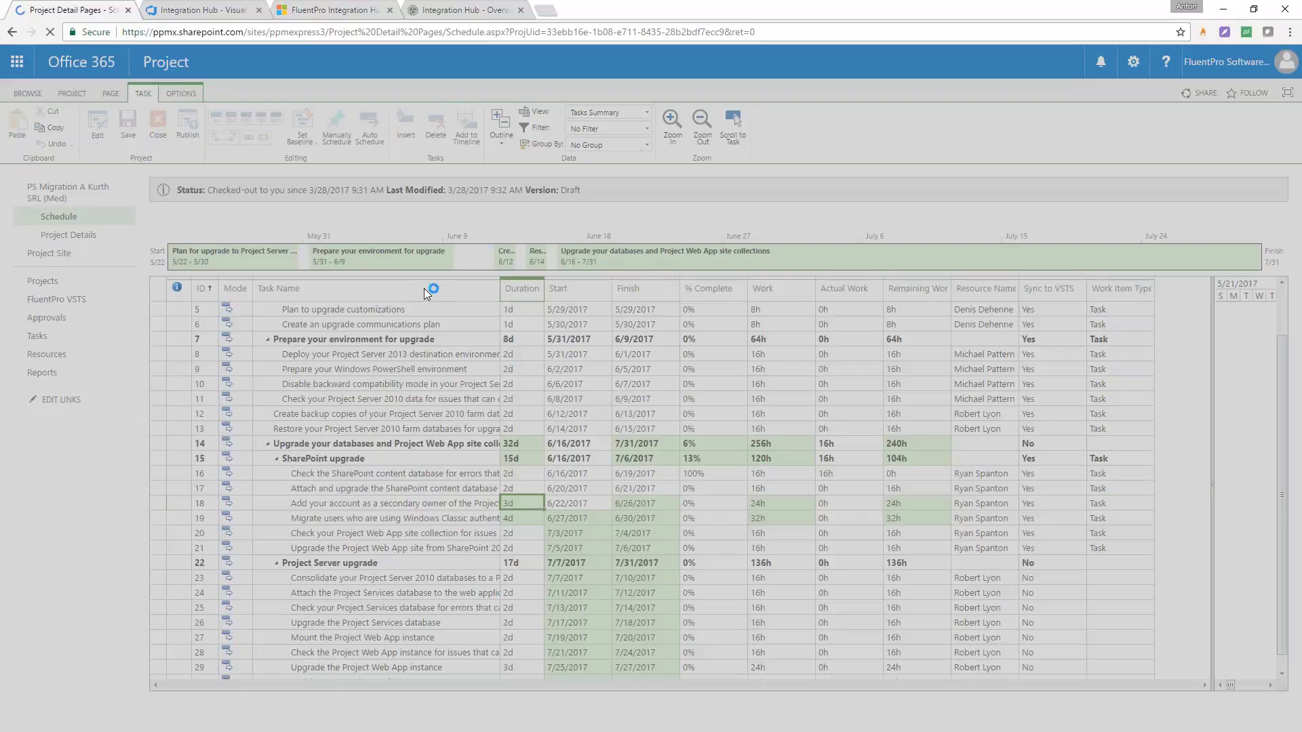
pyautogui.click(678, 435)
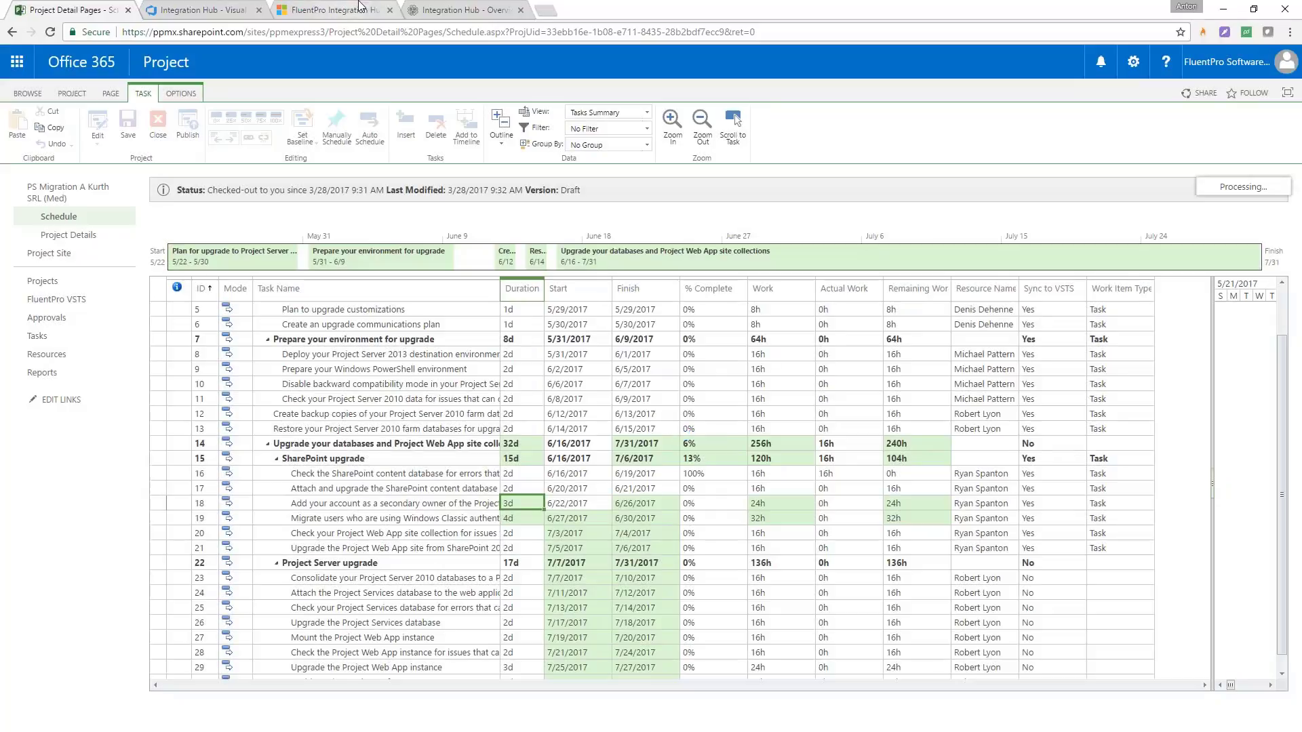
# - Switch to the Visual Studio Team Services Integration Hub page and run Pull from Project
pyautogui.click(207, 8)
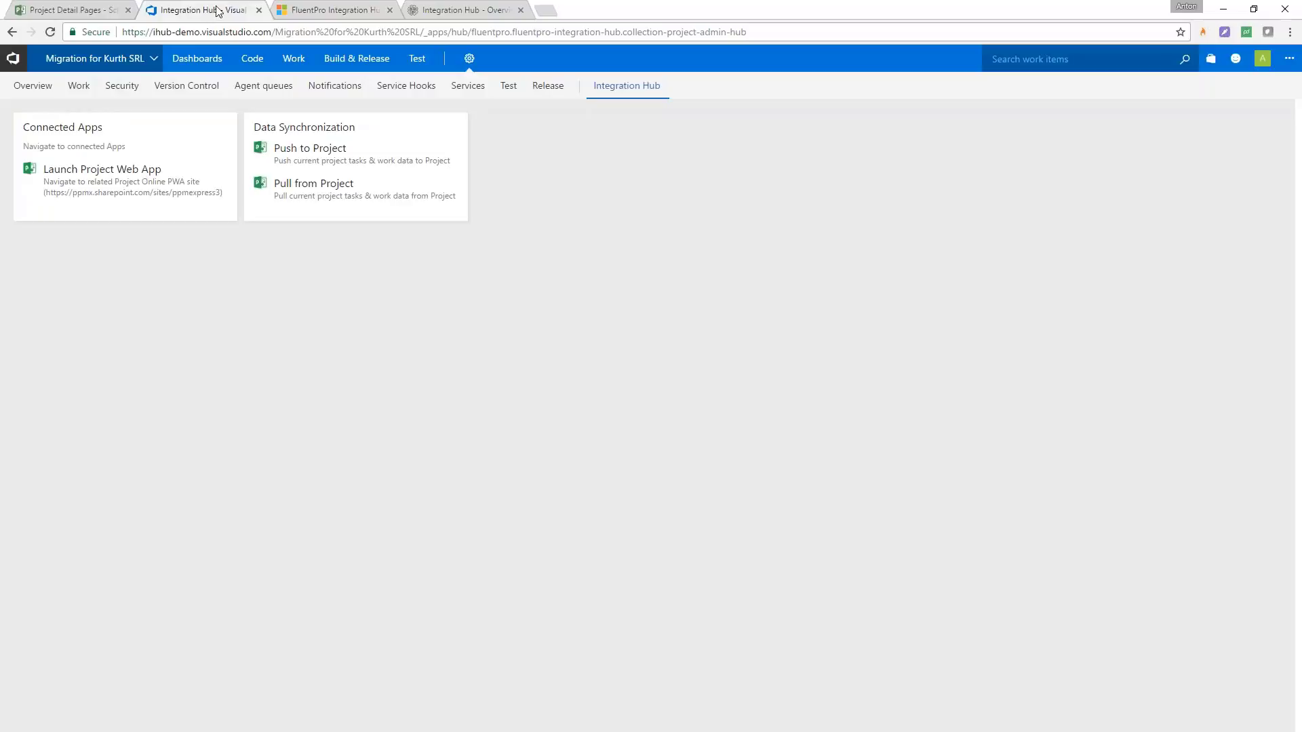
pyautogui.click(294, 184)
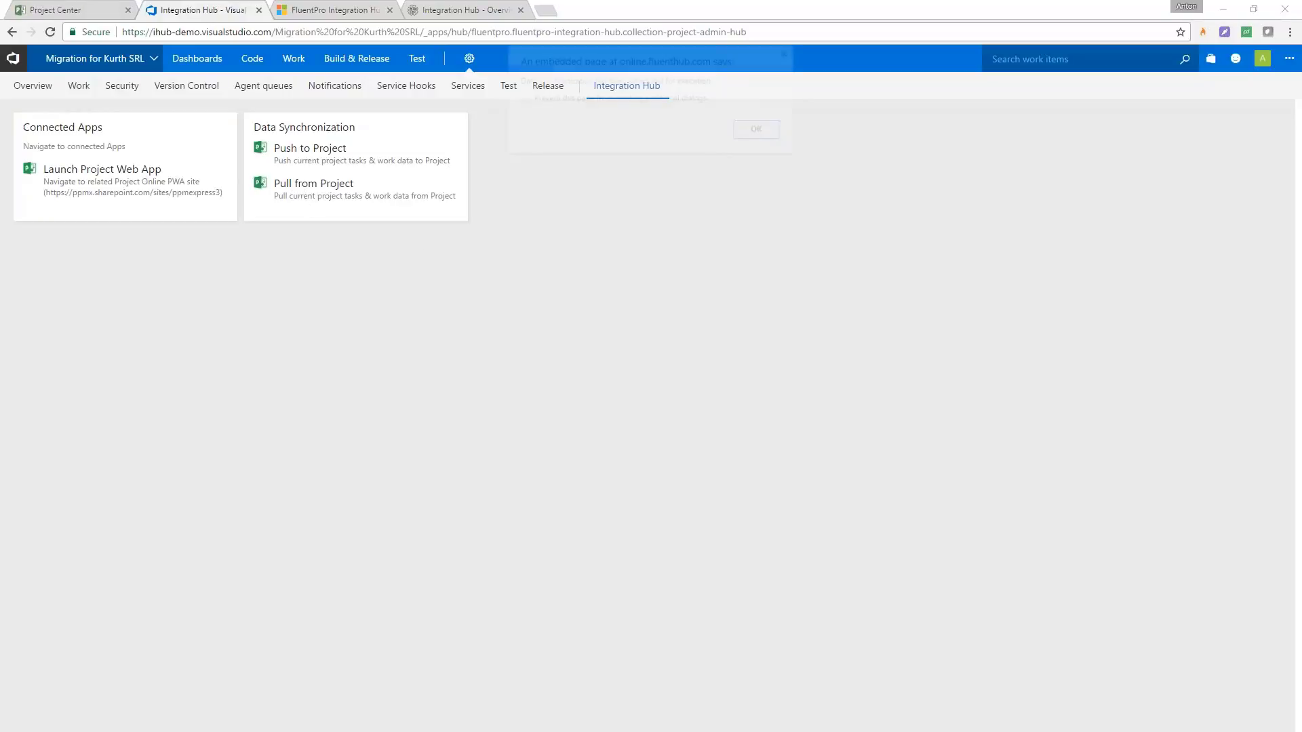
pyautogui.click(753, 130)
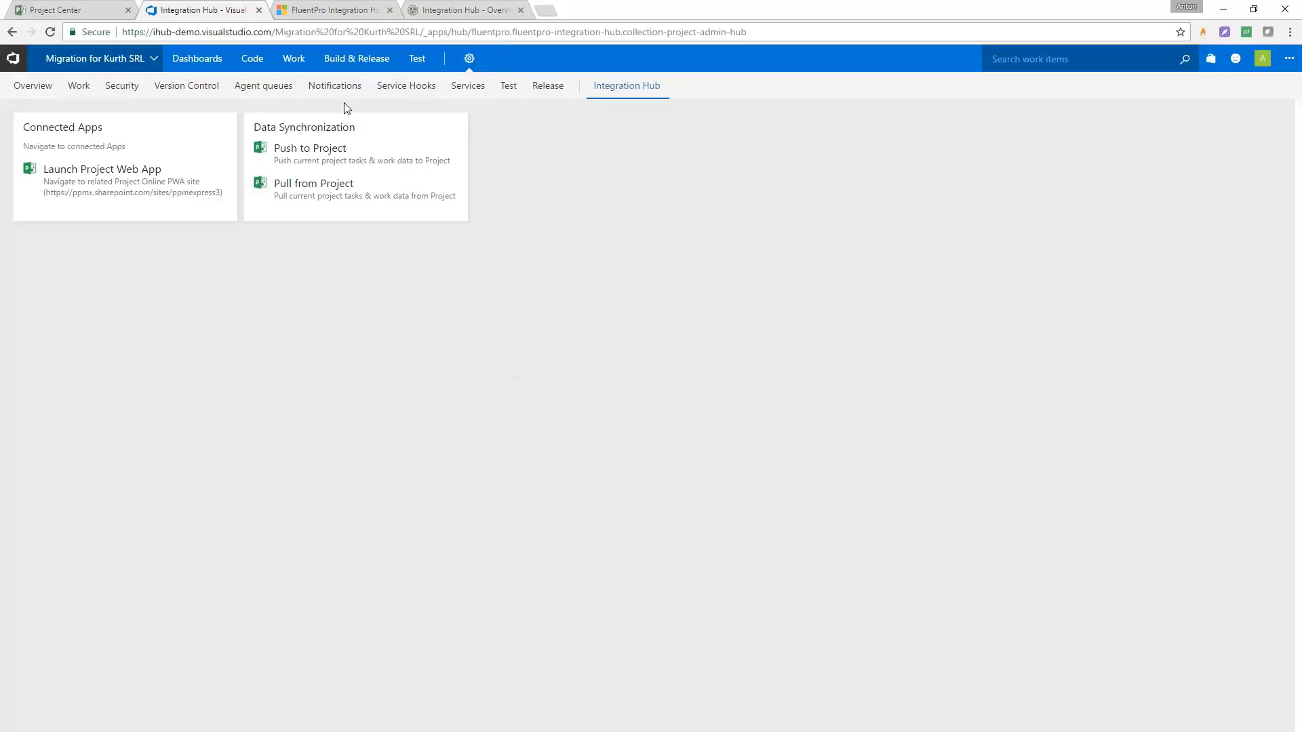
# - Open the All Tasks query, reload it and examine the effort hours of work items 134 and 135
pyautogui.click(297, 60)
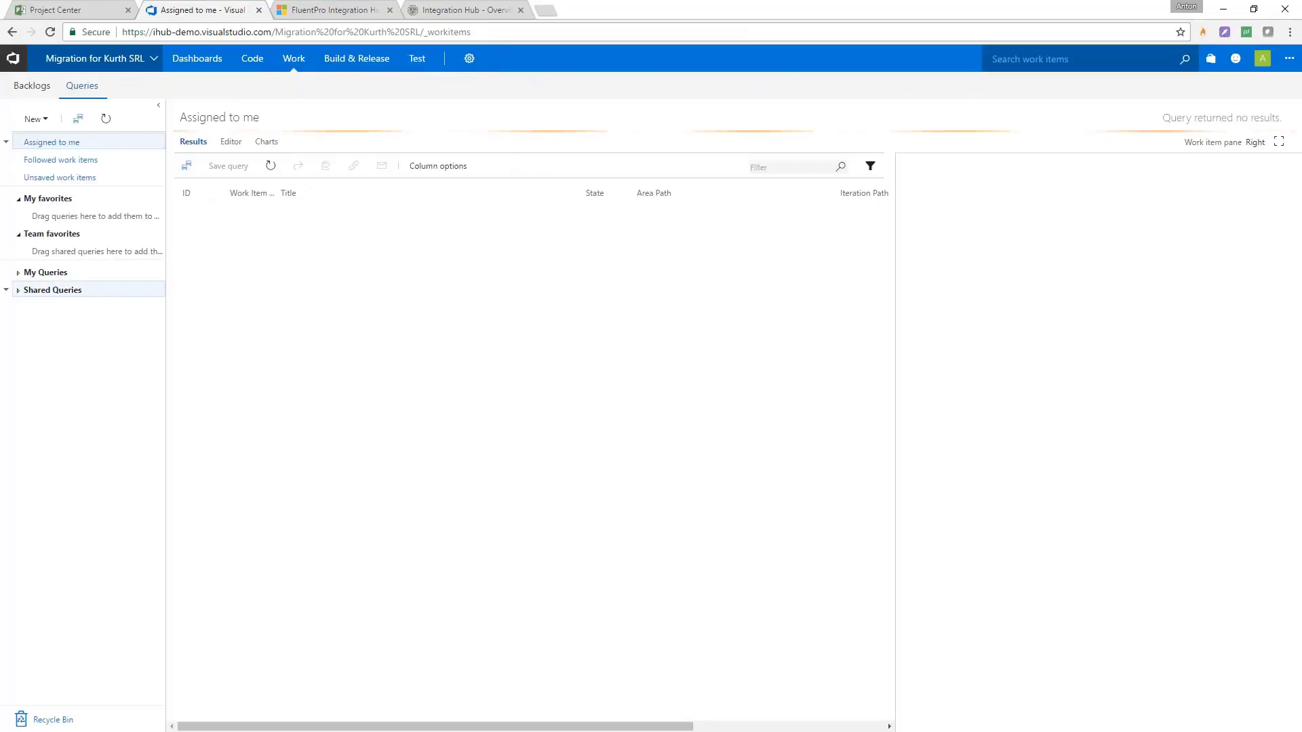
pyautogui.click(18, 272)
pyautogui.click(47, 289)
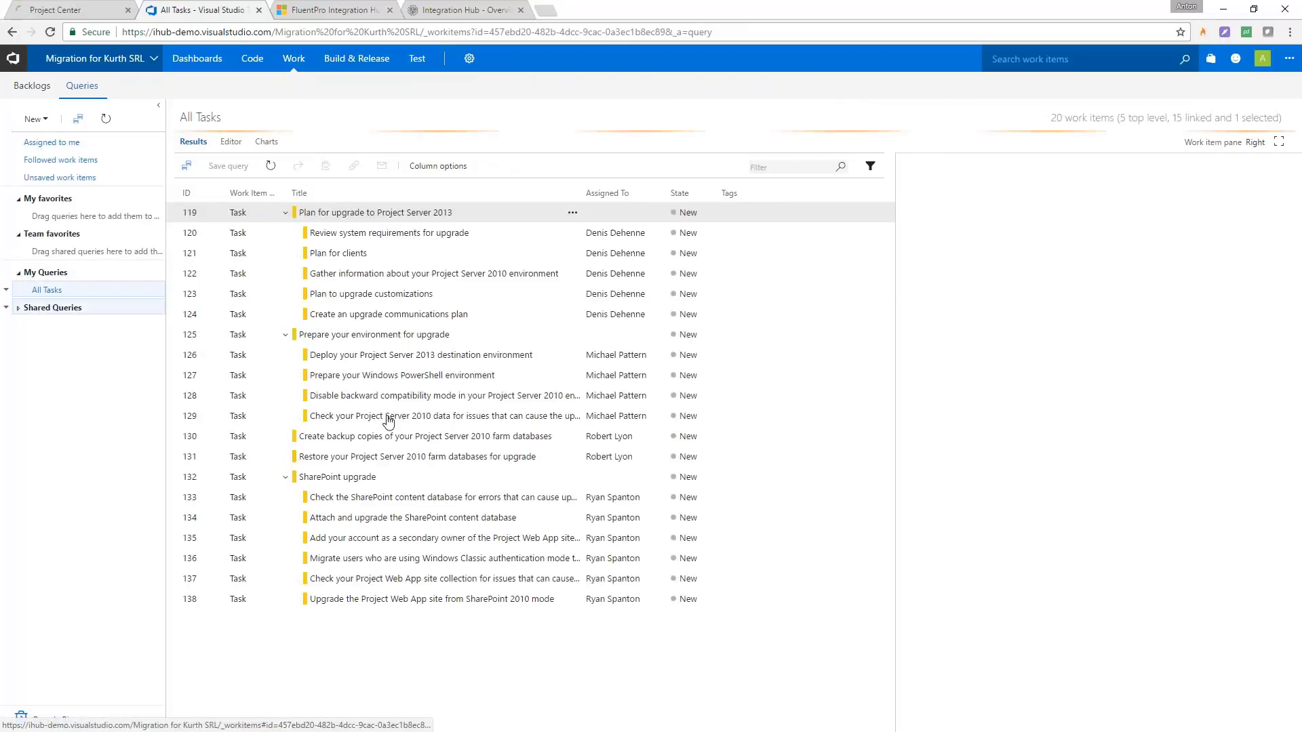
pyautogui.click(455, 518)
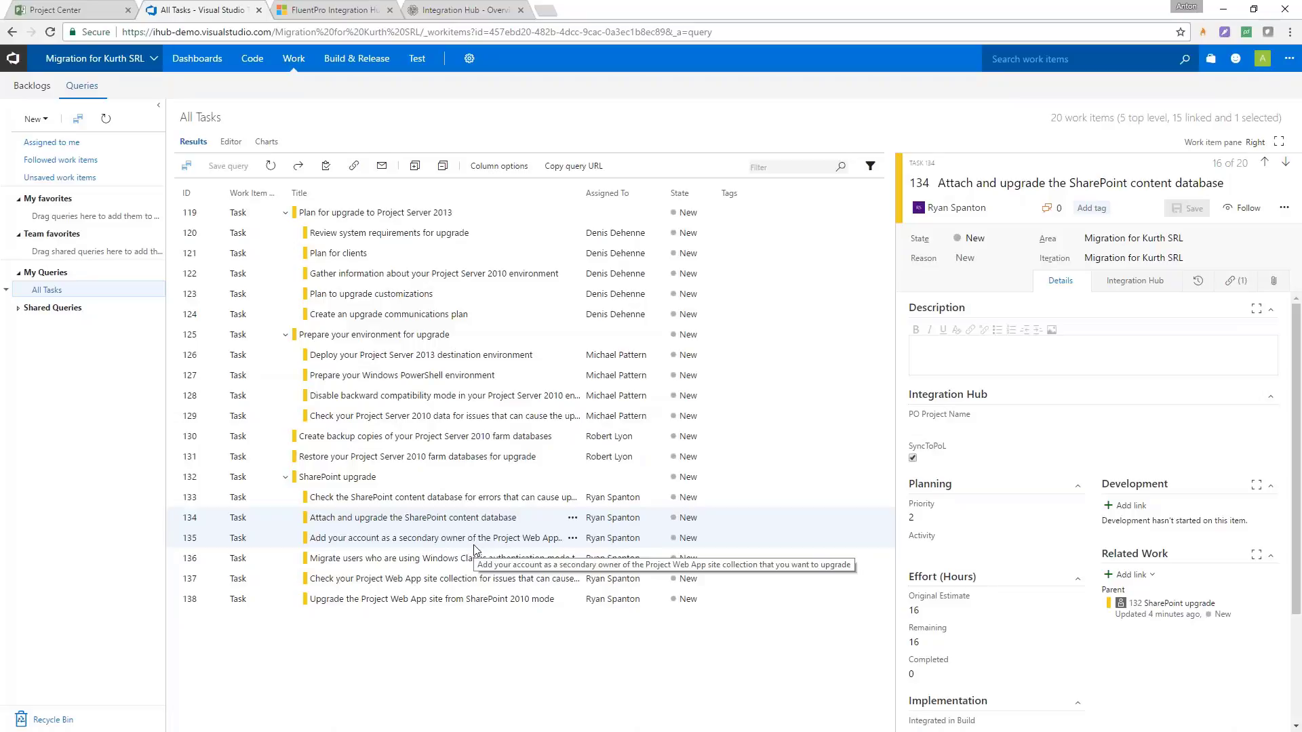
pyautogui.click(48, 294)
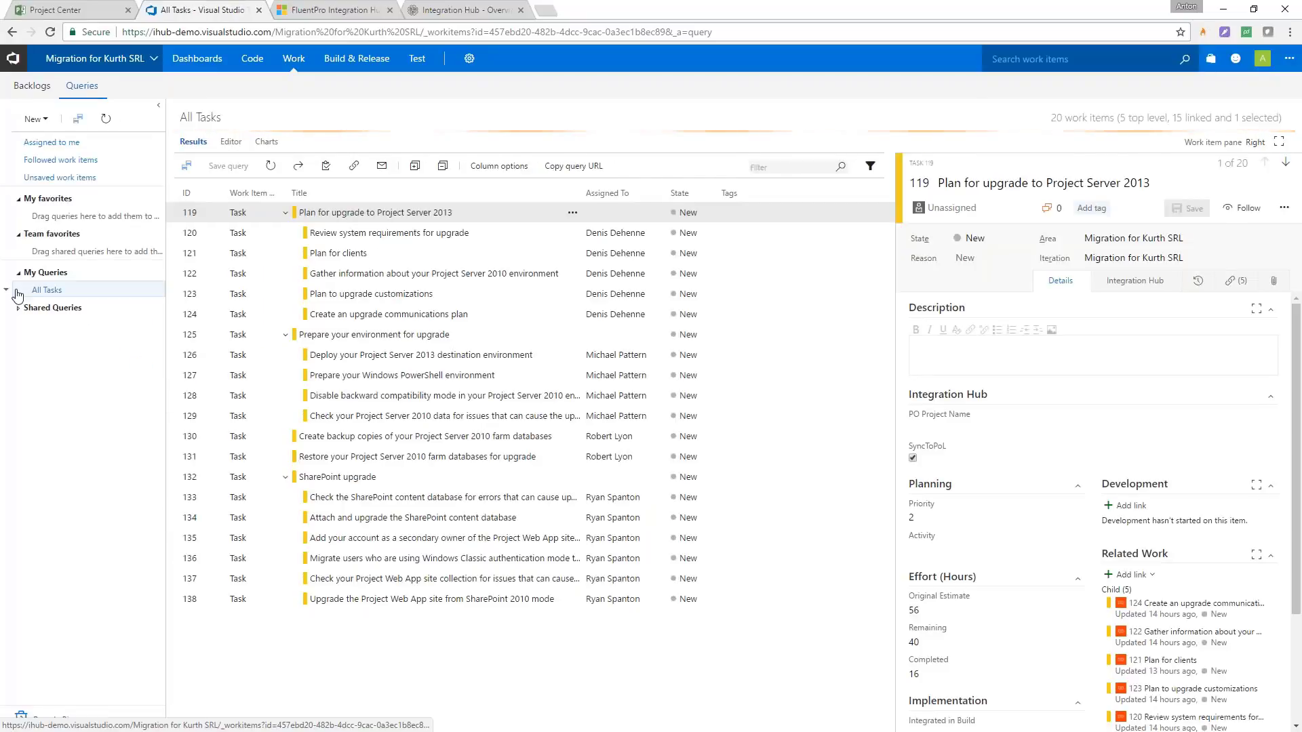
pyautogui.click(375, 522)
pyautogui.click(377, 543)
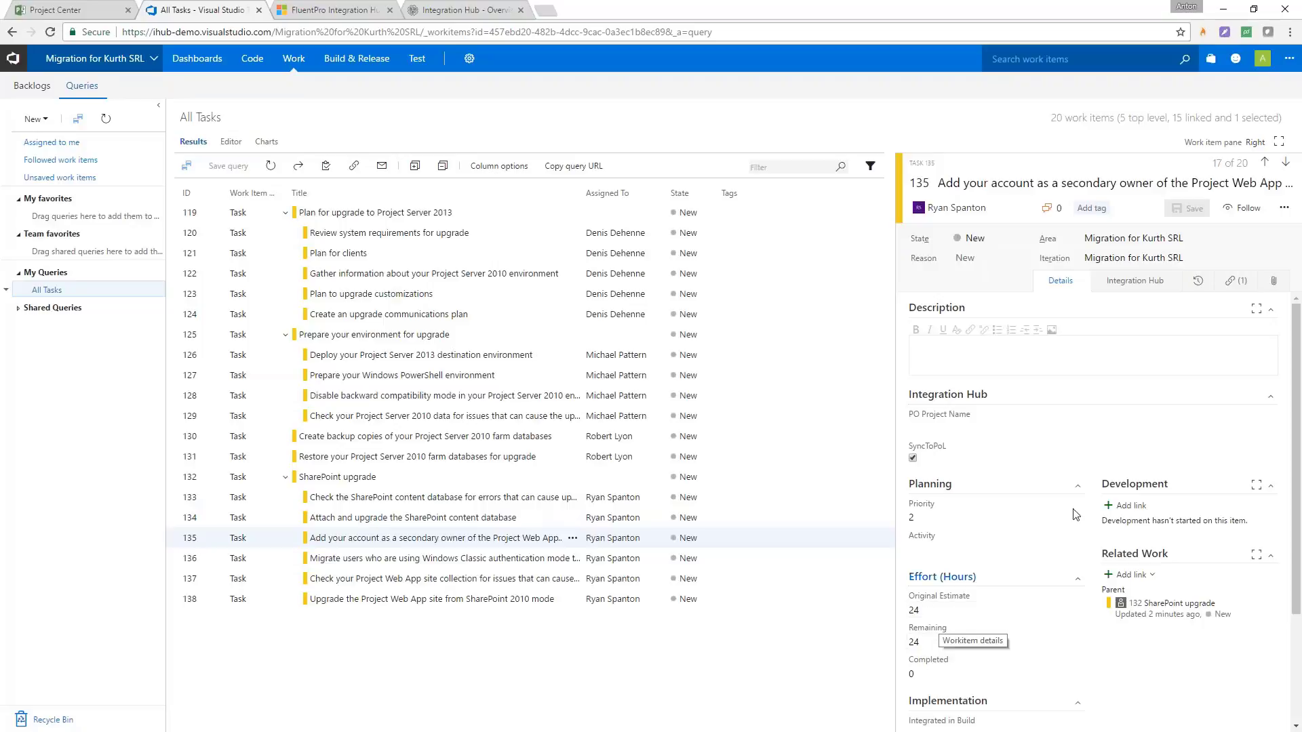
# - Examine the creation and update entries in work item 135's Integration Hub history
pyautogui.click(1135, 280)
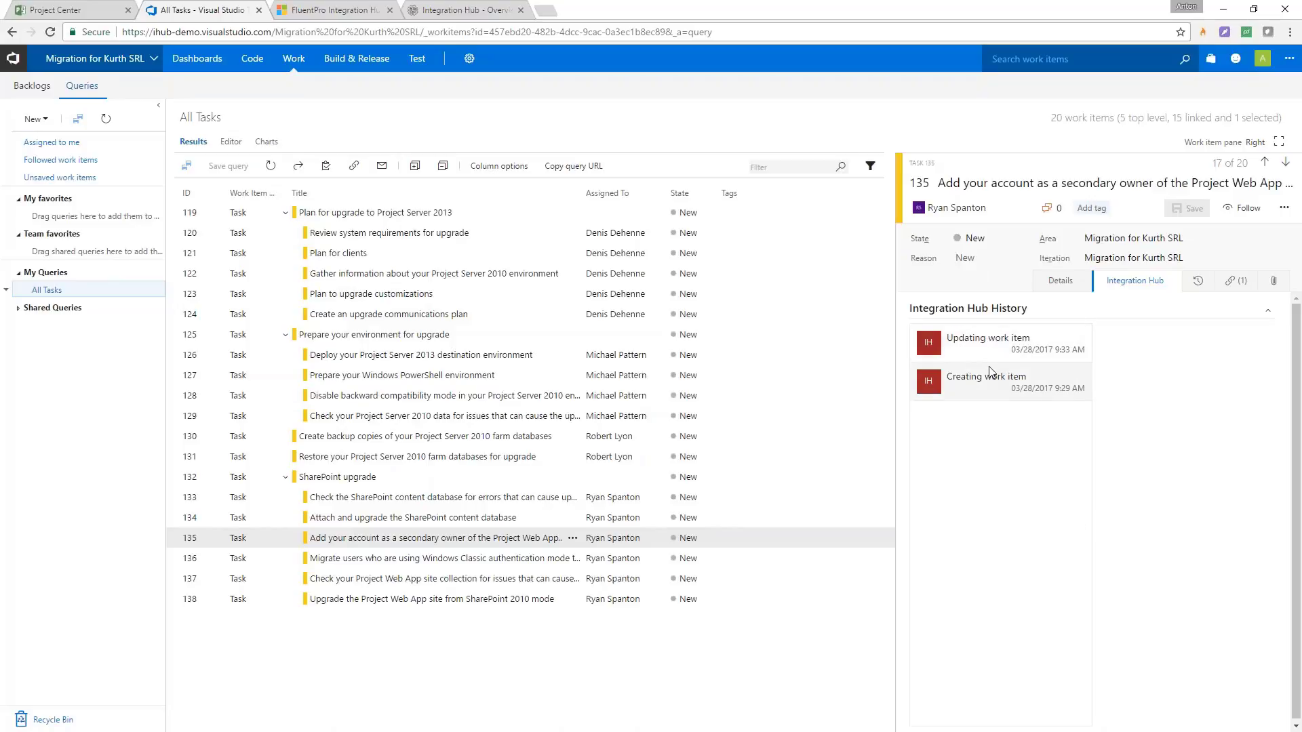
pyautogui.click(1057, 392)
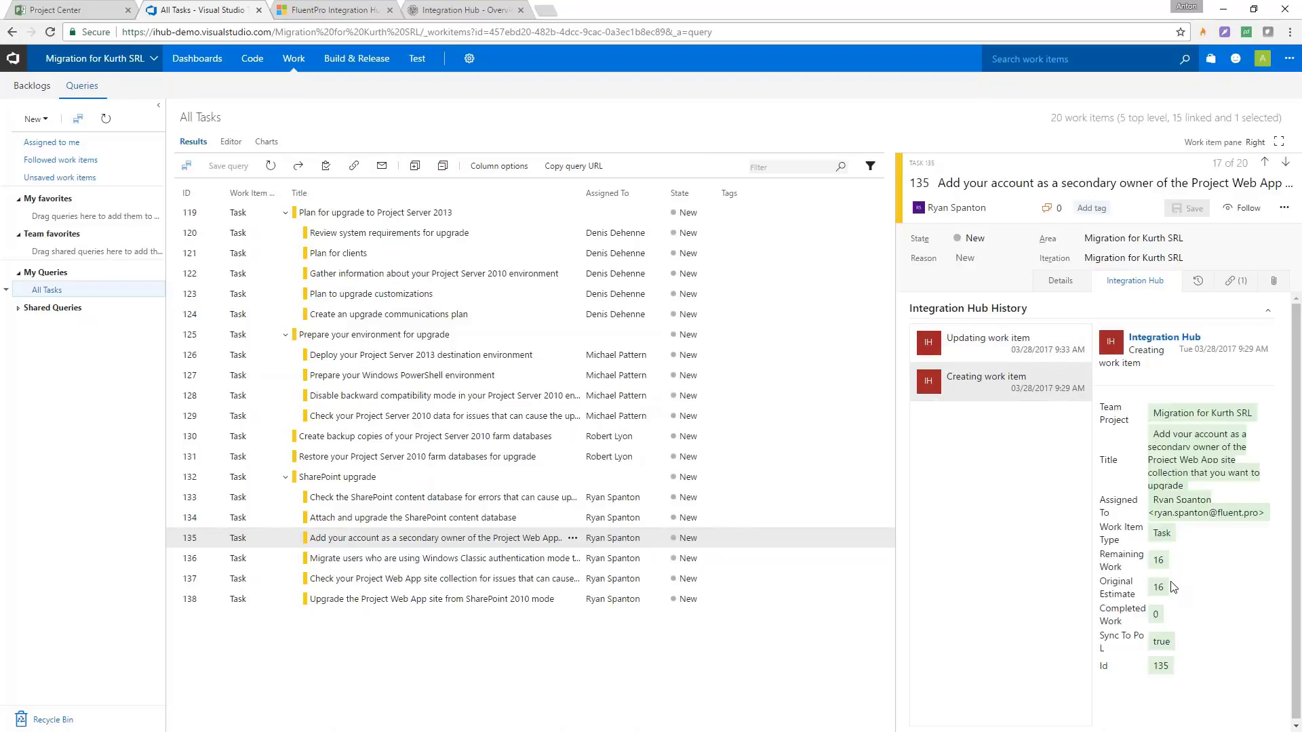
pyautogui.click(1052, 339)
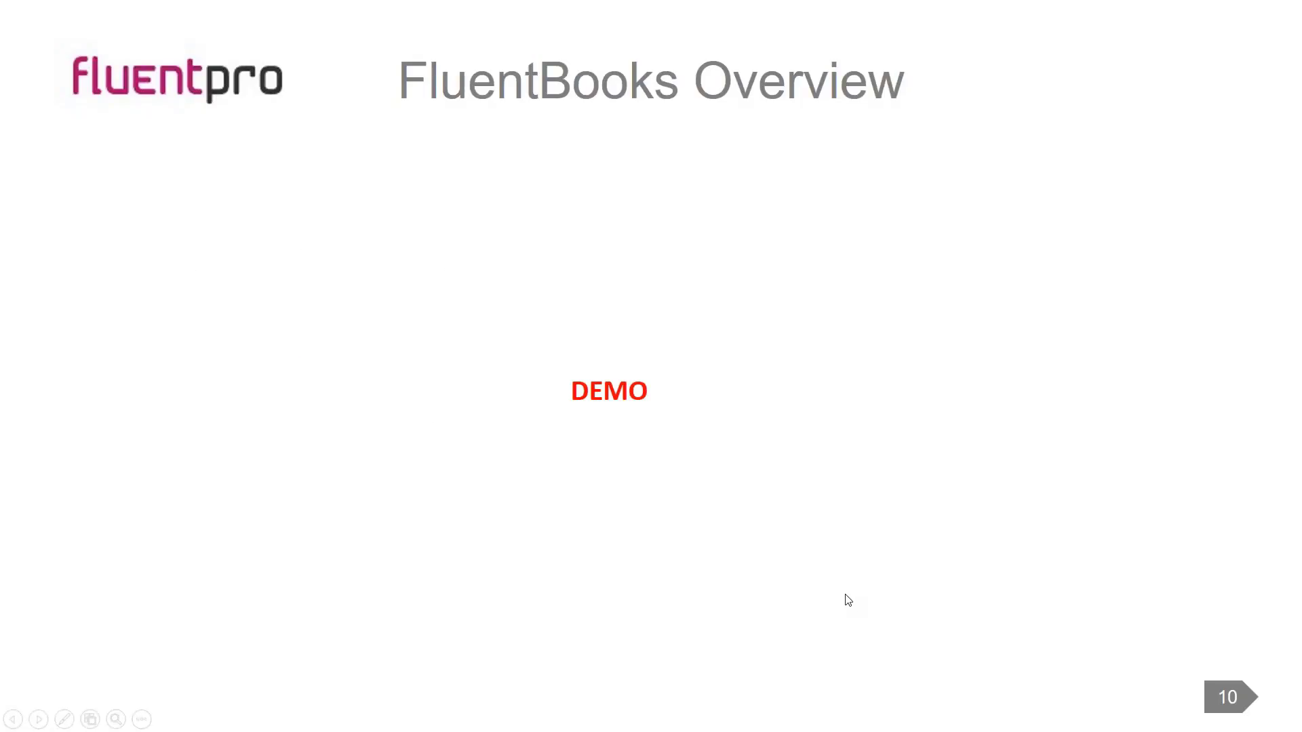
pyautogui.click(835, 599)
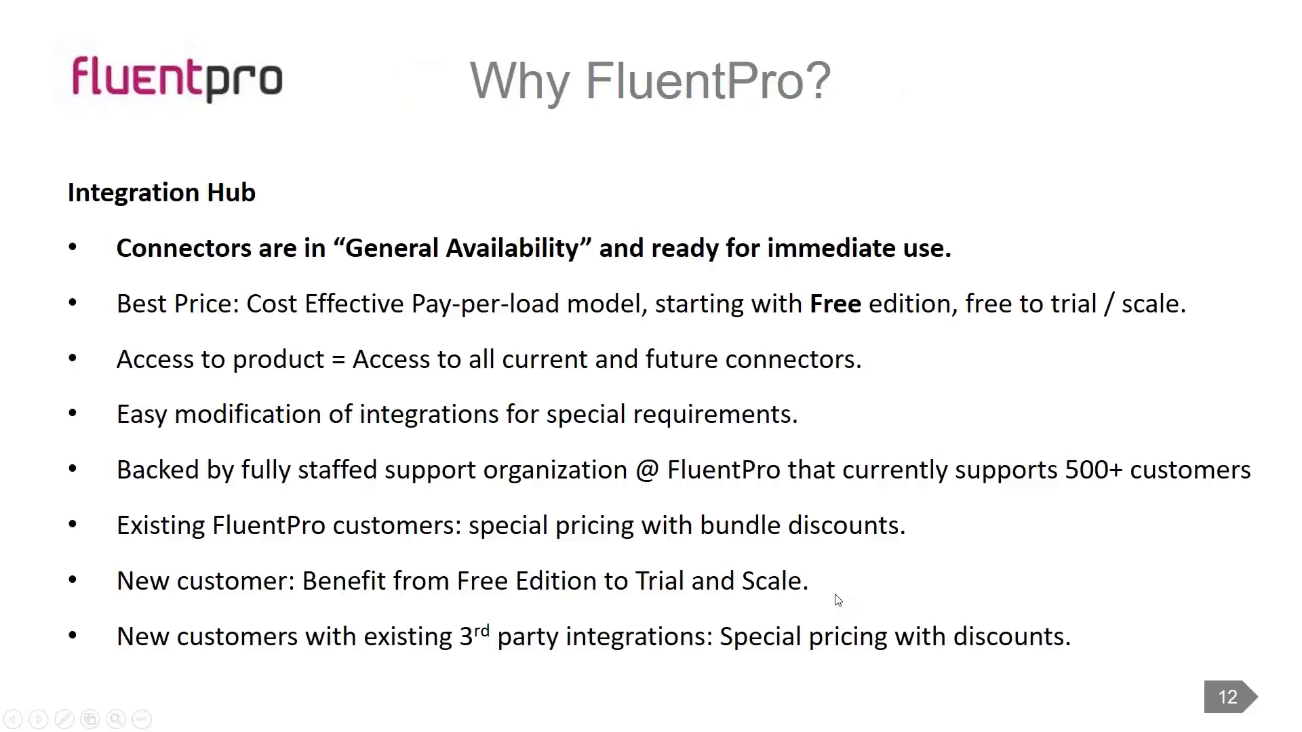